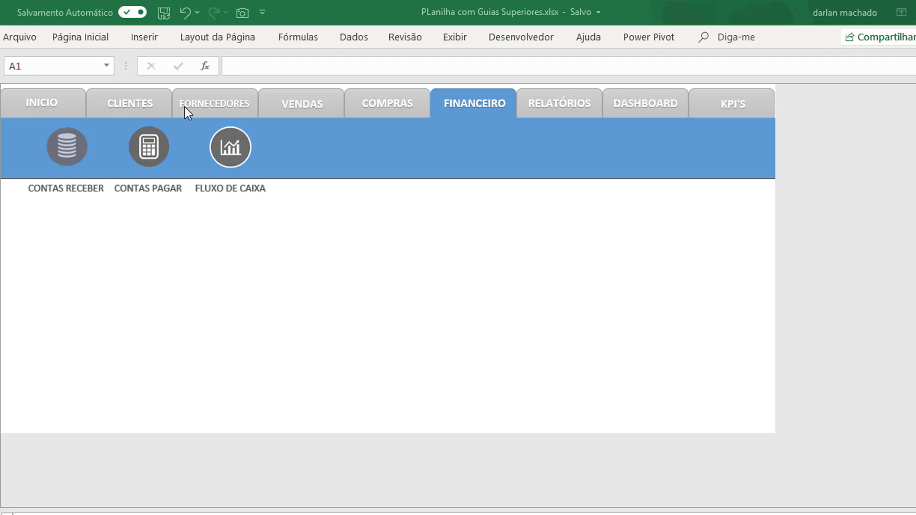
- Browse the CLIENTES and FORNECEDORES sections, then open the DASHBOARD's ESTRATÉGICO sheet
{"action": "left_click", "coordinate": [148, 109]}
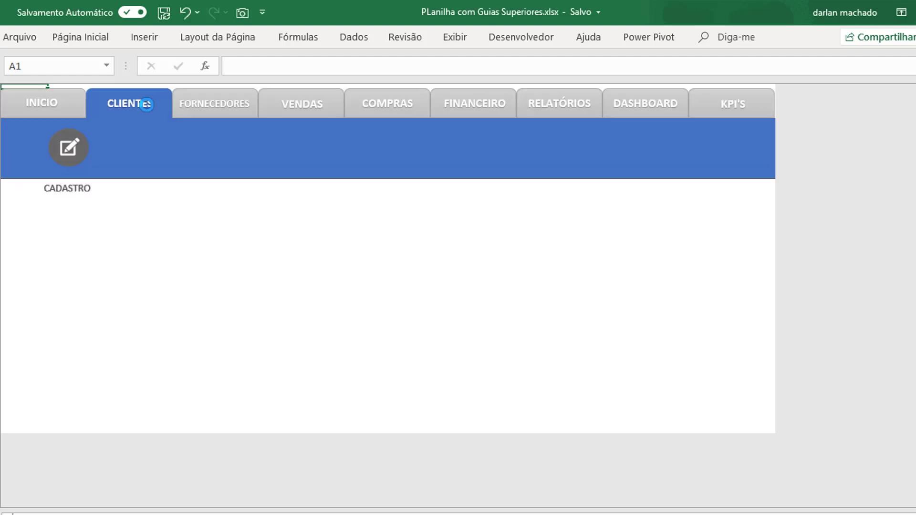
{"action": "left_click", "coordinate": [221, 113]}
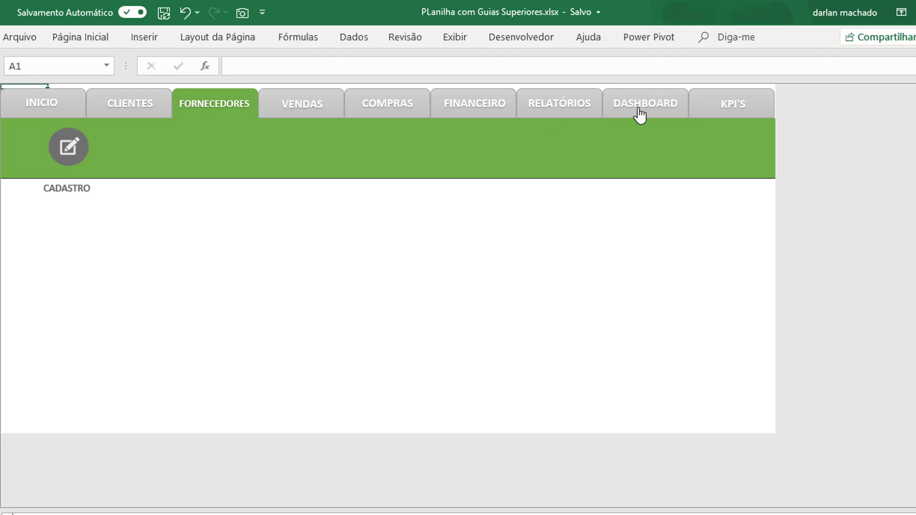
{"action": "left_click", "coordinate": [638, 112]}
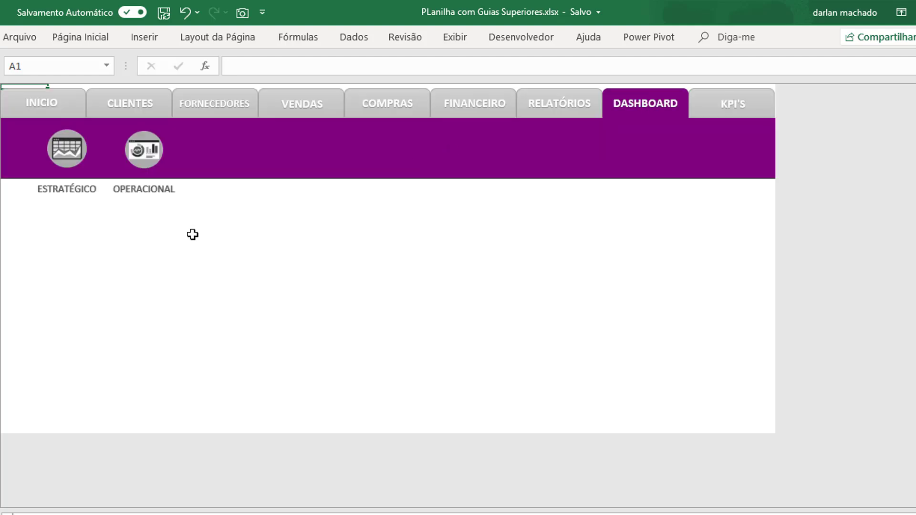
{"action": "left_click", "coordinate": [69, 162]}
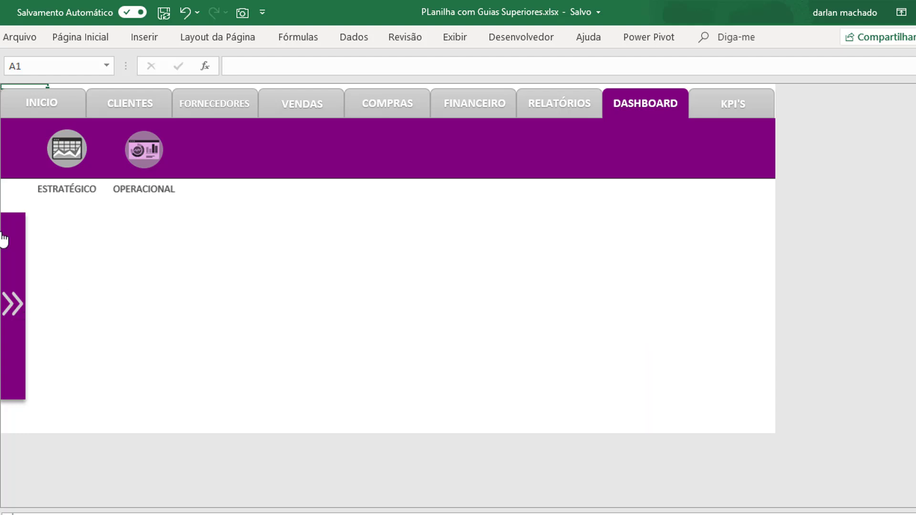
- Expand and collapse the side panel twice using the >> and << arrows
{"action": "left_click", "coordinate": [18, 310]}
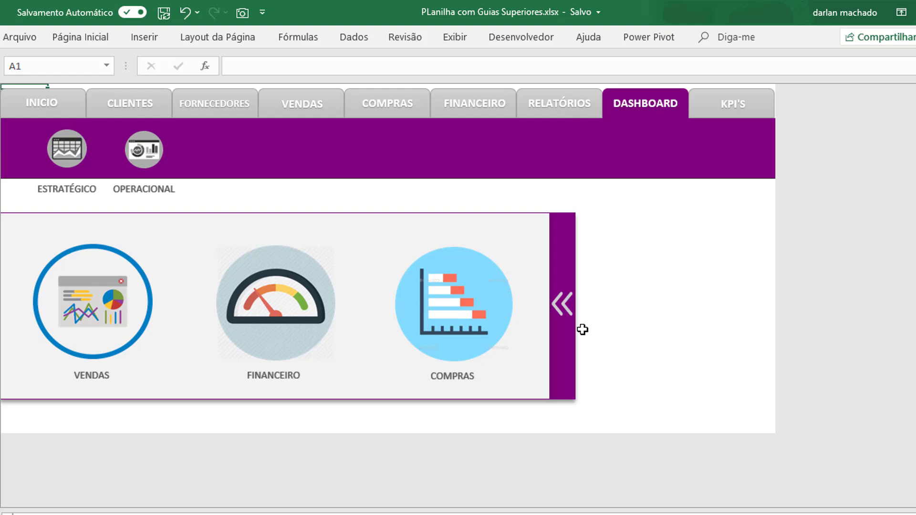
{"action": "left_click", "coordinate": [568, 320]}
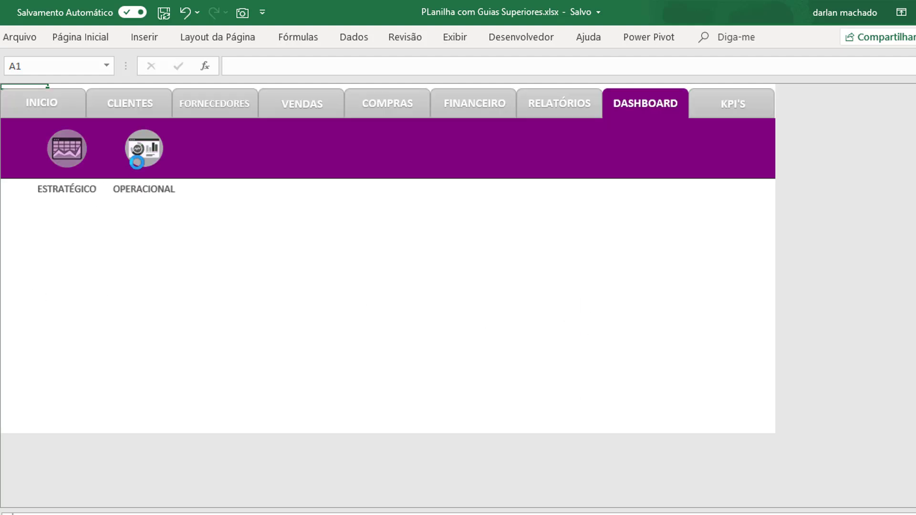
{"action": "left_click", "coordinate": [74, 159]}
{"action": "left_click", "coordinate": [25, 289]}
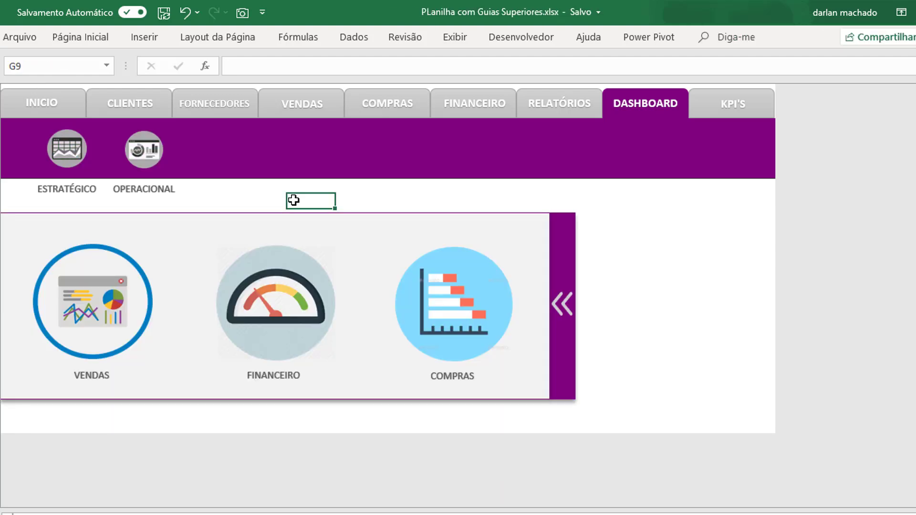
{"action": "left_click", "coordinate": [562, 303]}
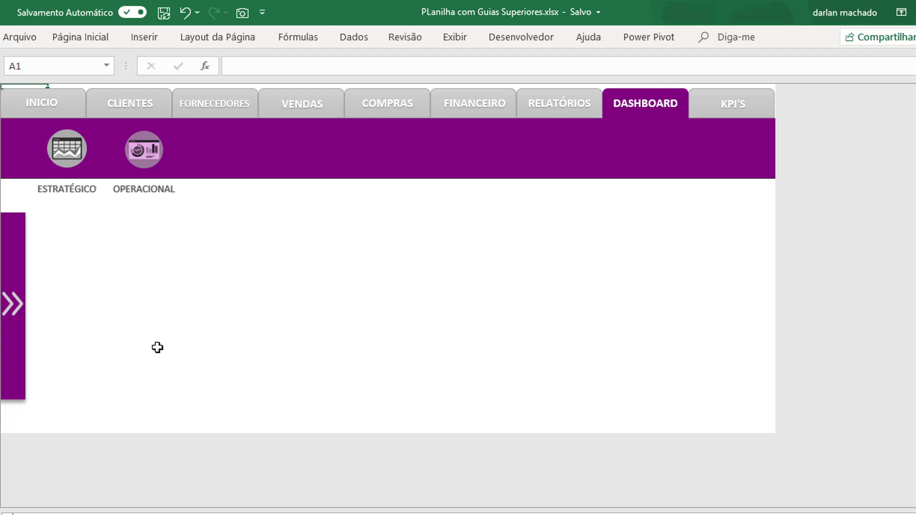
- Create a new blank workbook, Pasta1, from Arquivo > Novo
{"action": "left_click", "coordinate": [20, 37]}
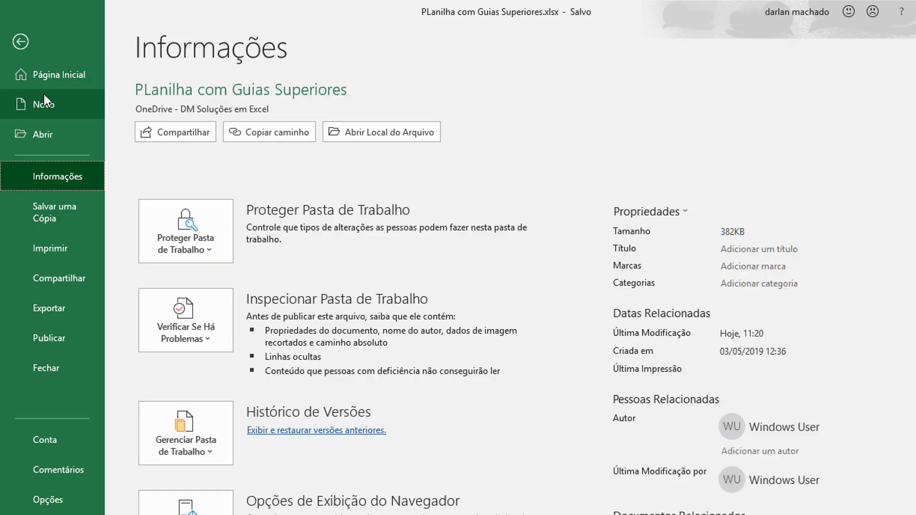
{"action": "left_click", "coordinate": [51, 105]}
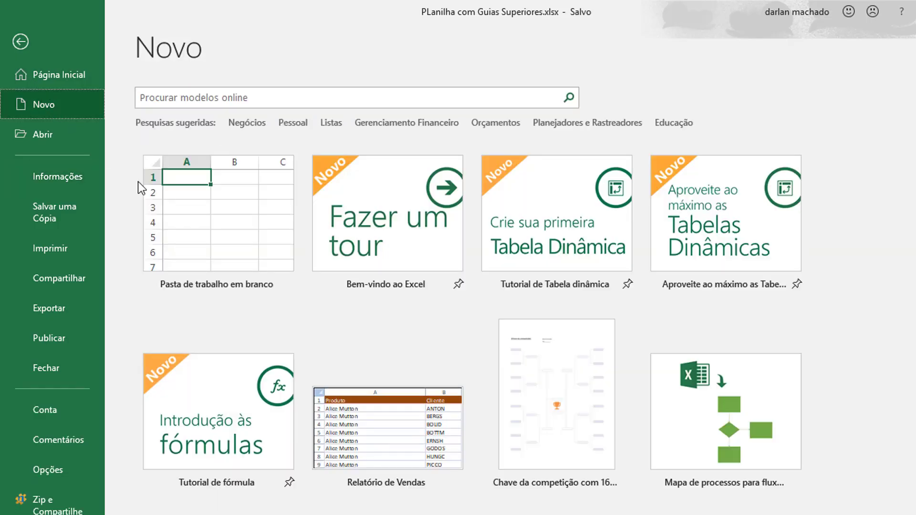
{"action": "left_click", "coordinate": [202, 230]}
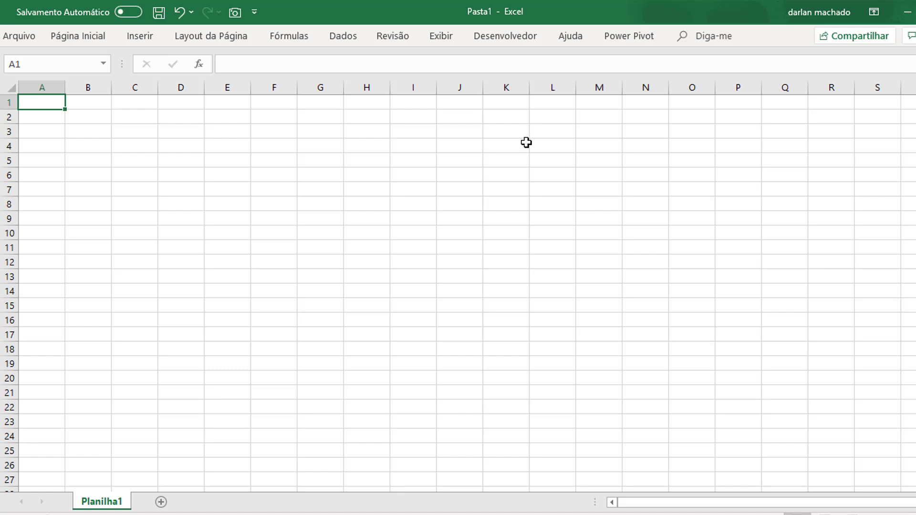
- Hide all columns from M to the end of the sheet
{"action": "left_click", "coordinate": [605, 87]}
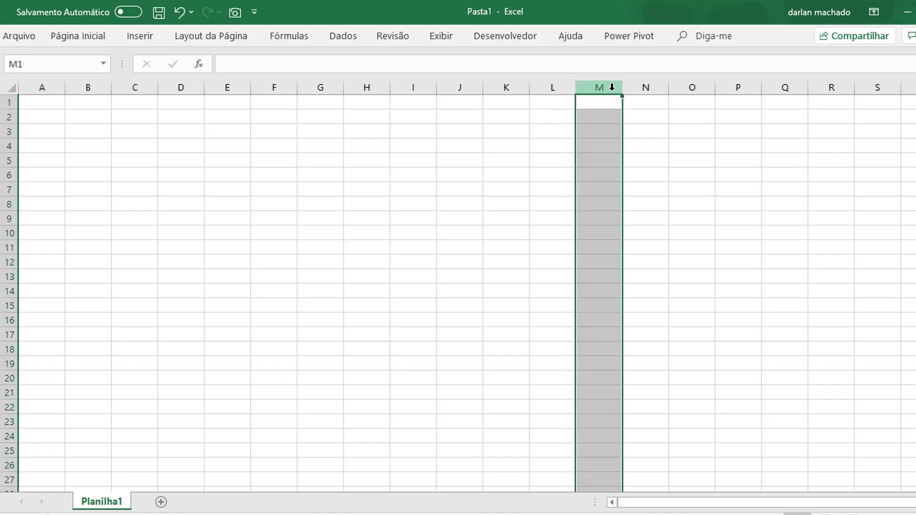
{"action": "key", "text": "ctrl+shift+Right"}
{"action": "right_click", "coordinate": [611, 87]}
{"action": "left_click", "coordinate": [671, 313]}
{"action": "key", "text": "ctrl+Home"}
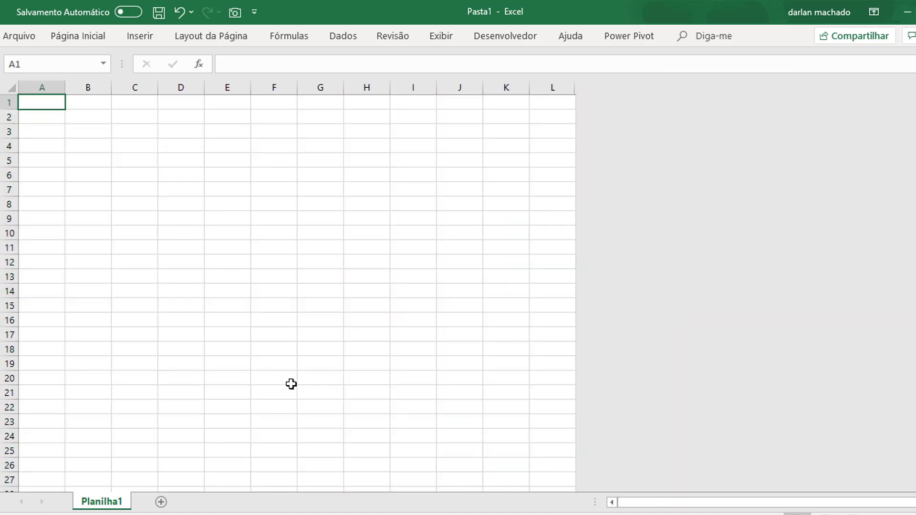
- Hide all rows from 20 to the end of the sheet and return to A1
{"action": "left_click", "coordinate": [9, 378]}
{"action": "key", "text": "ctrl+shift+Down"}
{"action": "right_click", "coordinate": [10, 375]}
{"action": "left_click", "coordinate": [71, 348]}
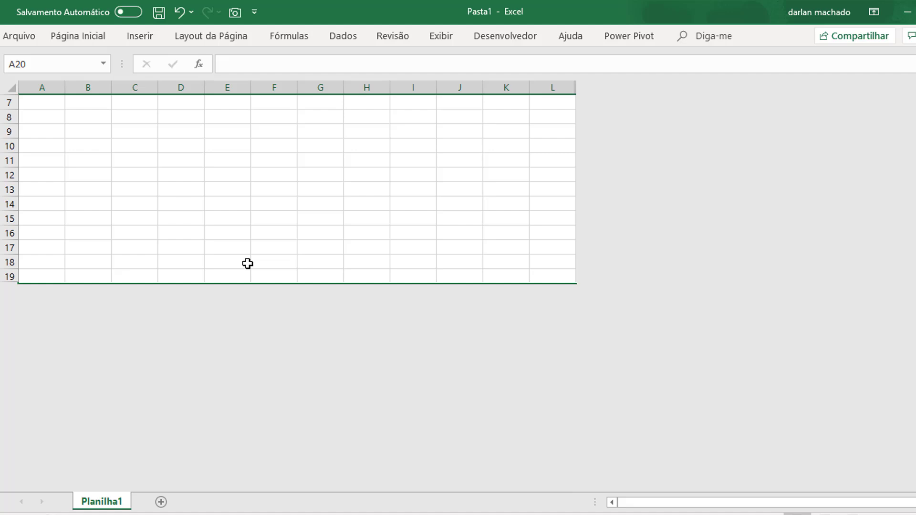
{"action": "key", "text": "ctrl+Home"}
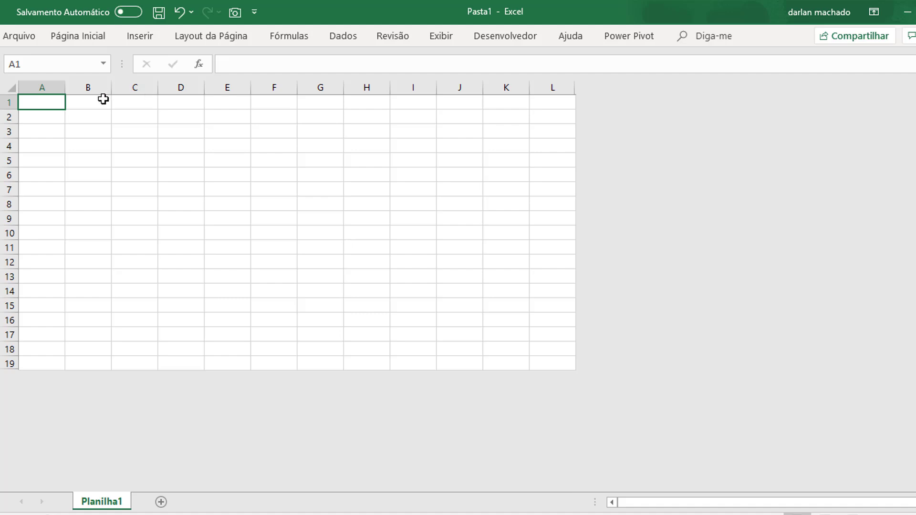
- Draw a 'Retângulo: Cantos Superiores Arredondados' shape covering cells A2:B4
{"action": "left_click", "coordinate": [143, 40]}
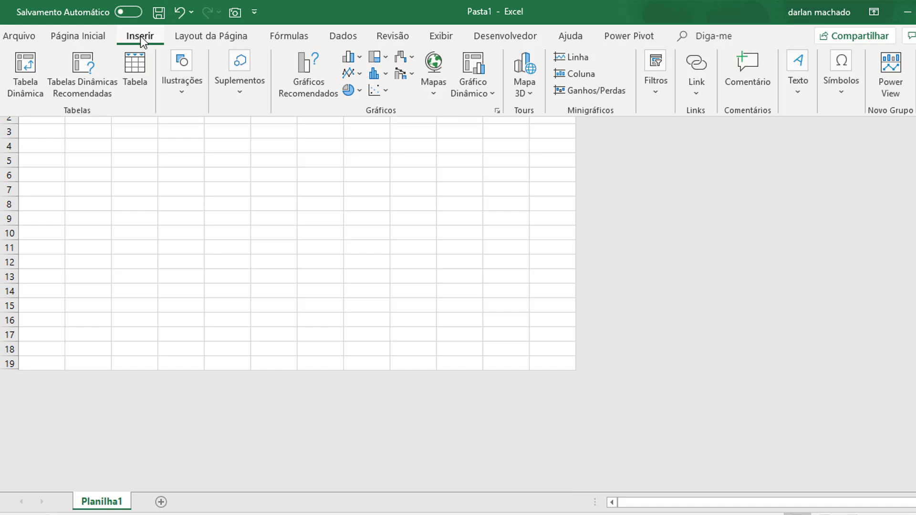
{"action": "left_click", "coordinate": [180, 92]}
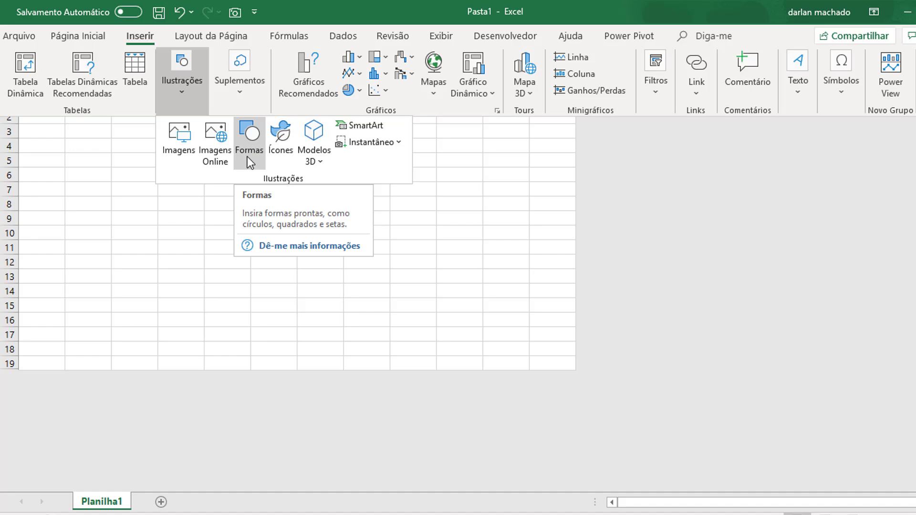
{"action": "left_click", "coordinate": [251, 159]}
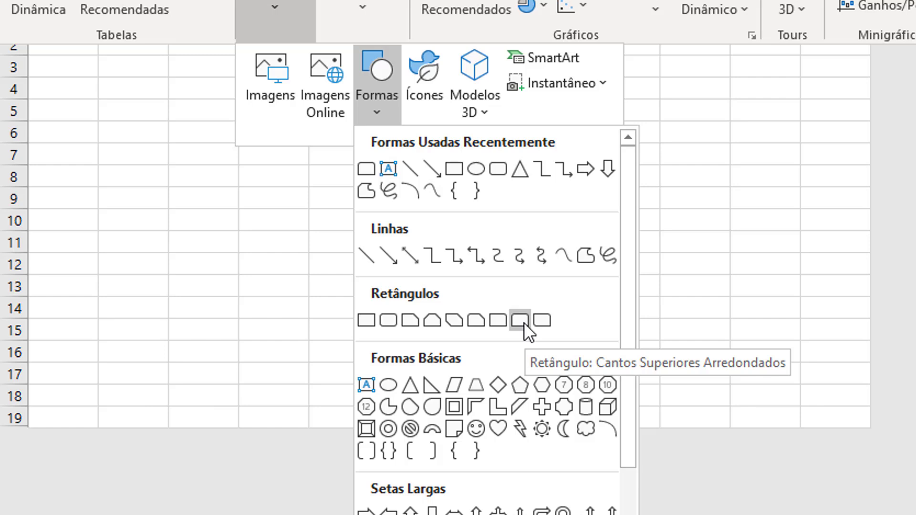
{"action": "left_click", "coordinate": [524, 321]}
{"action": "mouse_move", "coordinate": [40, 58]}
{"action": "left_mouse_down"}
{"action": "mouse_move", "coordinate": [149, 108]}
{"action": "mouse_move", "coordinate": [120, 78]}
{"action": "left_mouse_up"}
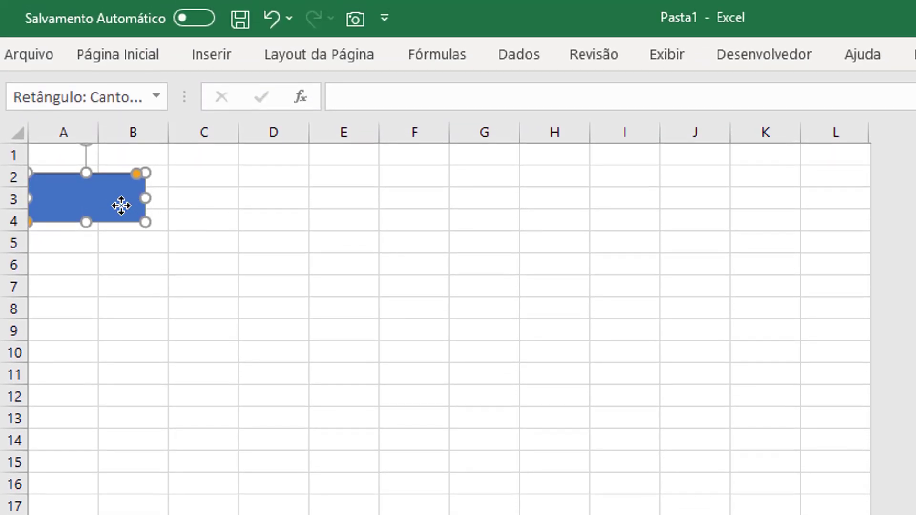
- Duplicate the tab with Ctrl+D and place the copy flush beside the first tab
{"action": "key", "text": "ctrl+d"}
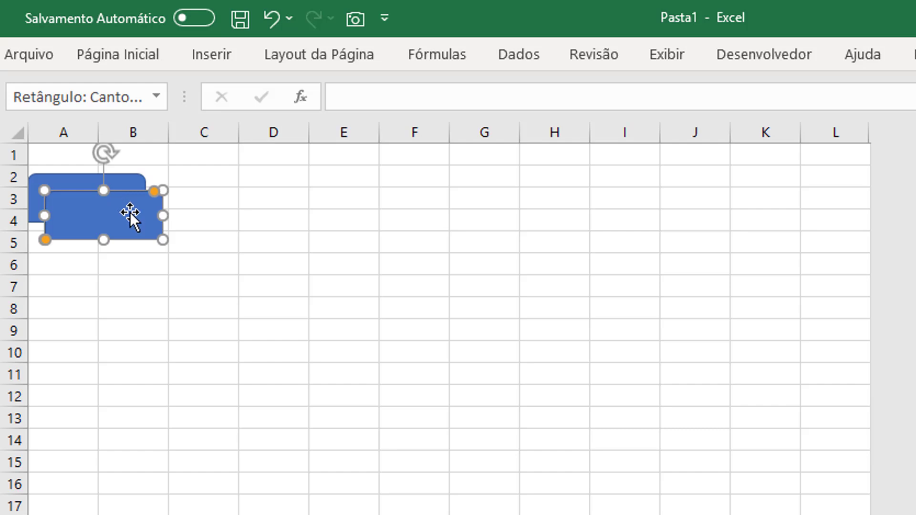
{"action": "left_click_drag", "start_coordinate": [130, 212], "coordinate": [233, 195]}
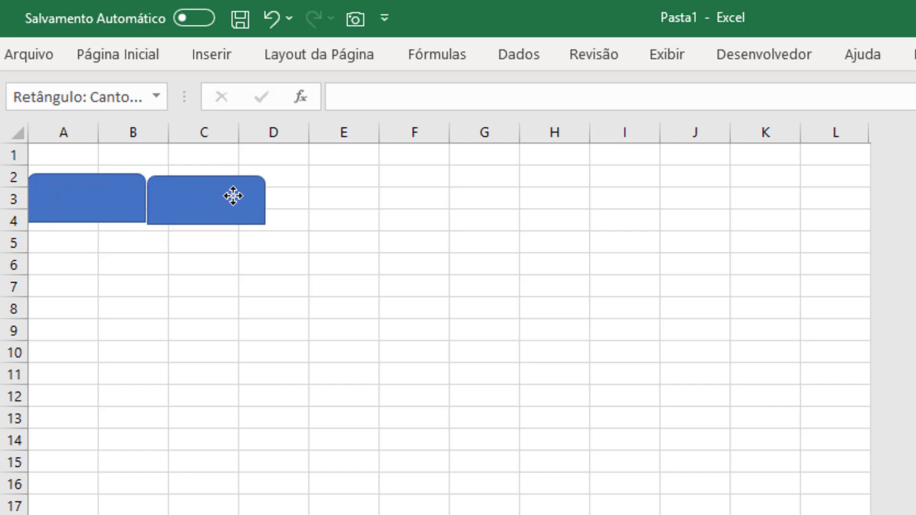
{"action": "left_click_drag", "start_coordinate": [233, 196], "coordinate": [340, 201]}
{"action": "key", "text": "ctrl+d"}
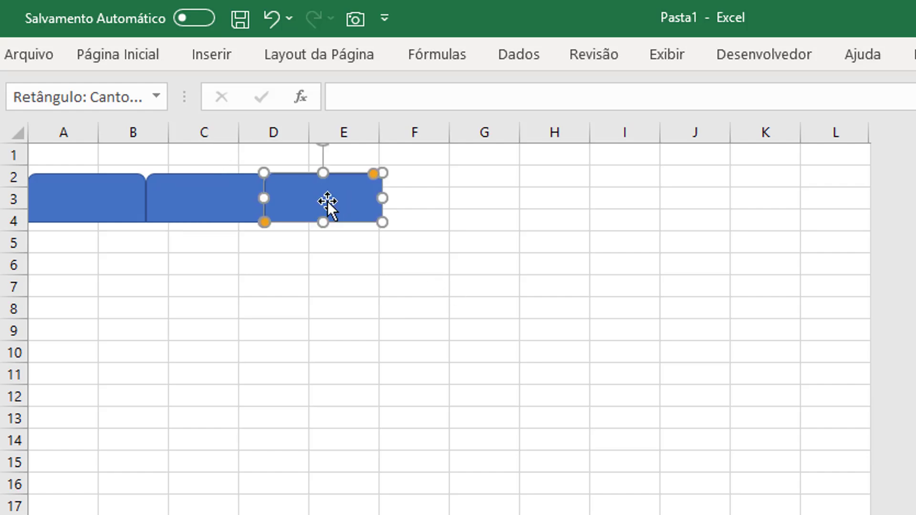
- Select the first tab and review its fill, outline and shape style options
{"action": "left_click", "coordinate": [533, 347]}
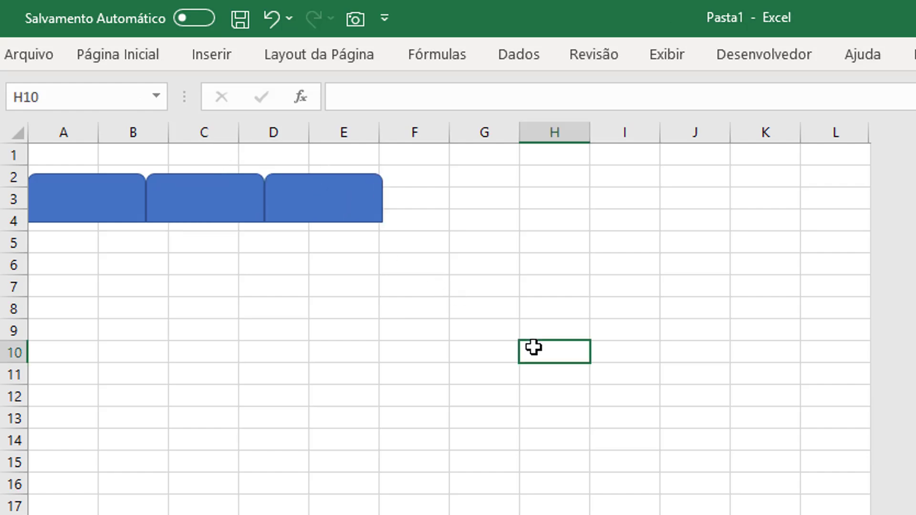
{"action": "left_click", "coordinate": [113, 202]}
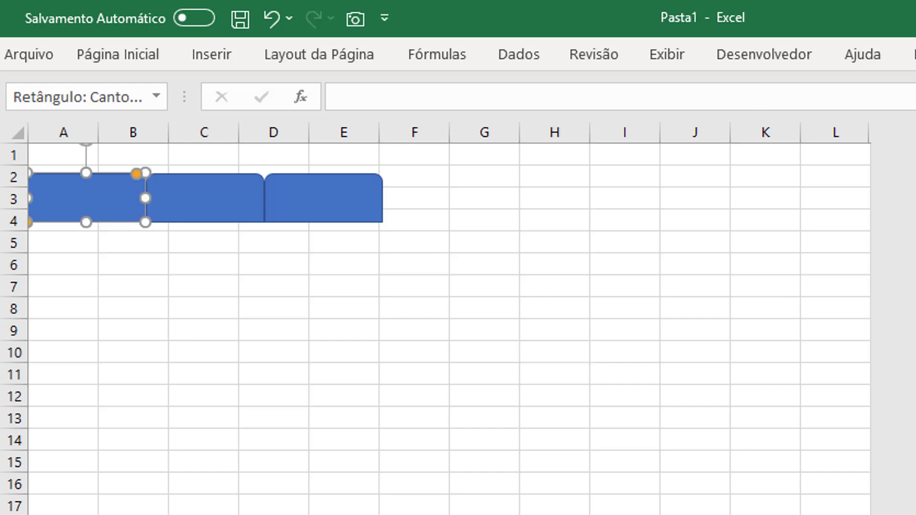
{"action": "left_click", "coordinate": [913, 53]}
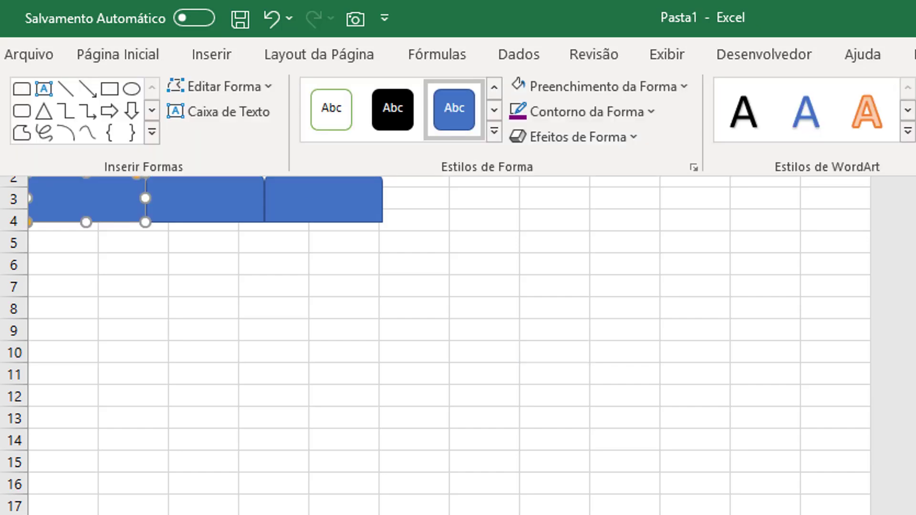
{"action": "left_click", "coordinate": [682, 89]}
{"action": "left_click", "coordinate": [667, 88]}
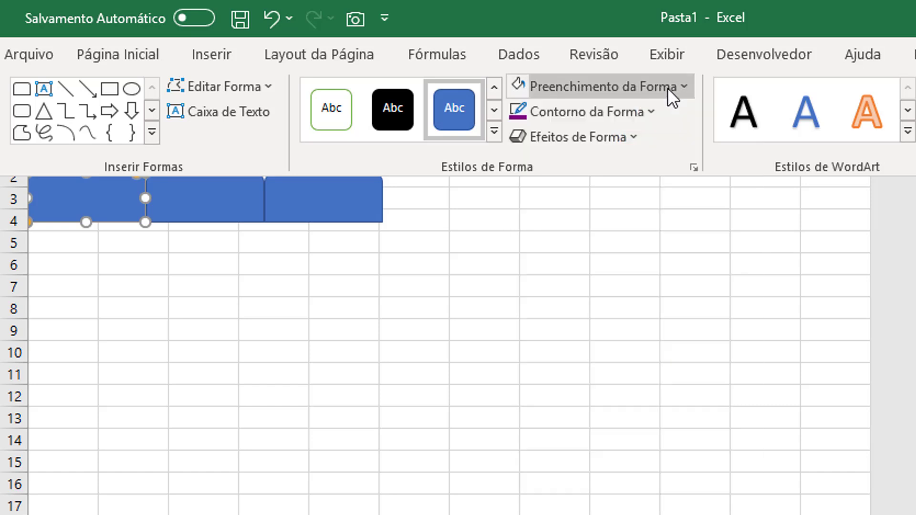
{"action": "left_click", "coordinate": [640, 112]}
{"action": "left_click", "coordinate": [640, 112]}
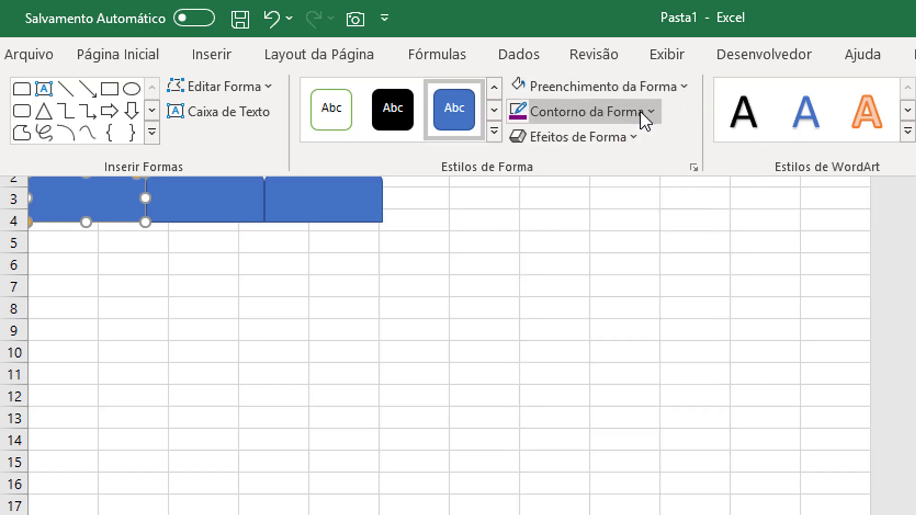
{"action": "left_click", "coordinate": [487, 136]}
{"action": "left_click", "coordinate": [179, 208]}
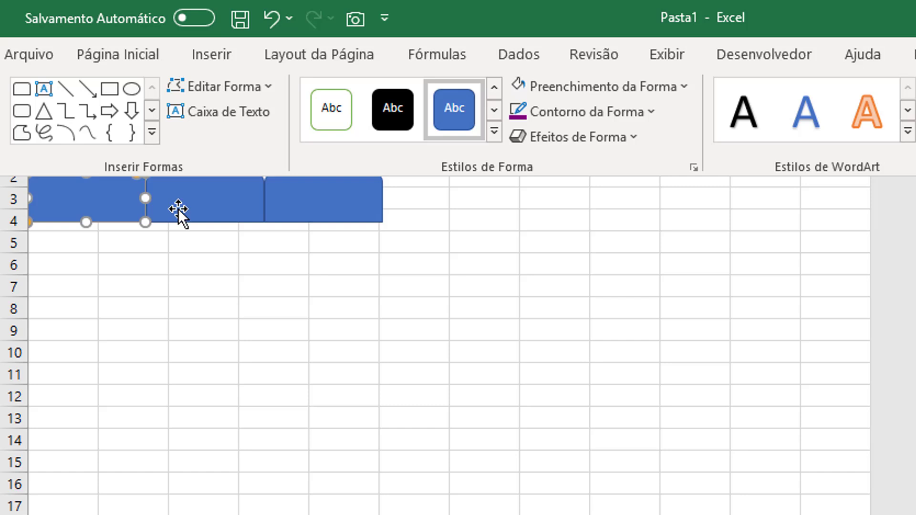
- Duplicate the tab further so seven tabs reach column L
{"action": "key", "text": "ctrl+F1"}
{"action": "key", "text": "ctrl+d"}
{"action": "key", "text": "ctrl+d"}
{"action": "key", "text": "ctrl+d"}
{"action": "left_click", "coordinate": [832, 360]}
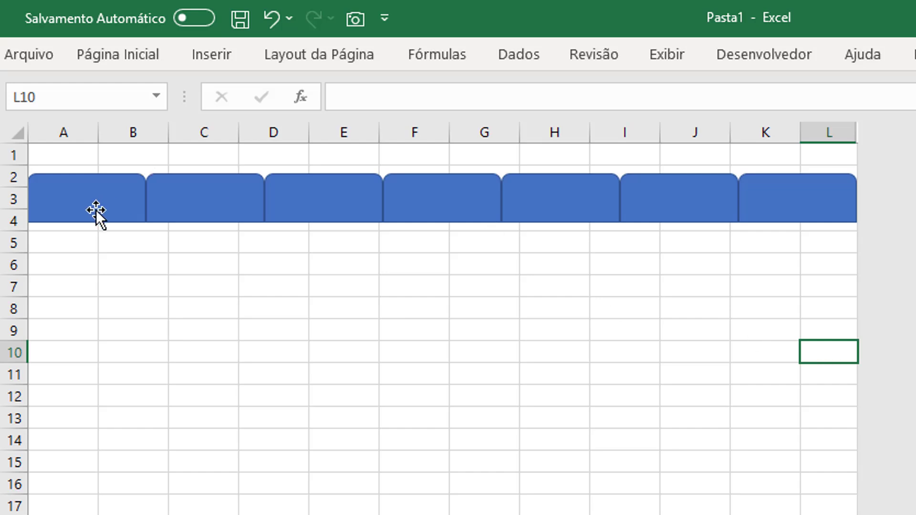
- Reduce row 4's height to 14 pixels
{"action": "left_click_drag", "start_coordinate": [18, 230], "coordinate": [19, 223]}
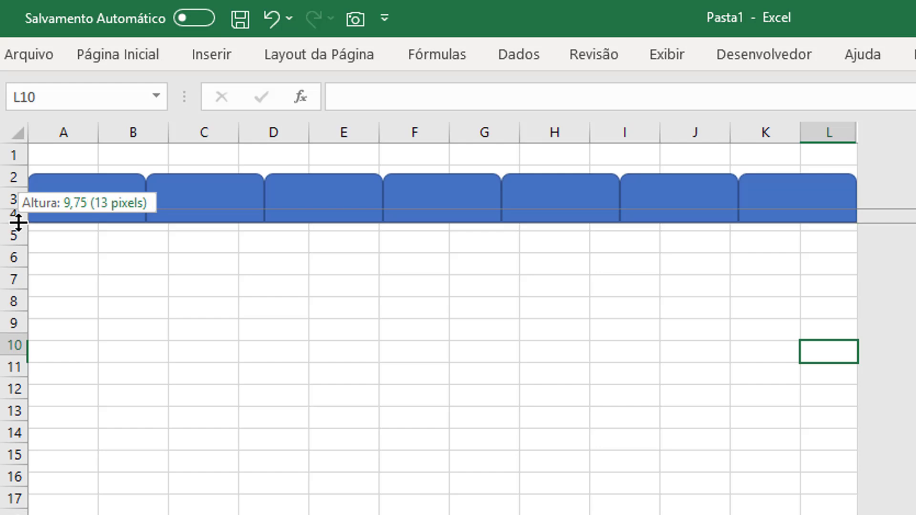
{"action": "left_click", "coordinate": [242, 308]}
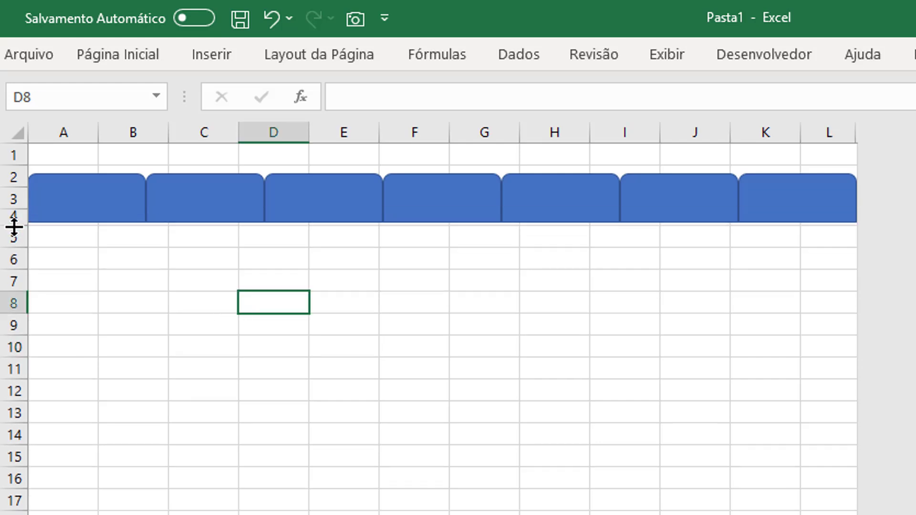
{"action": "mouse_move", "coordinate": [16, 231]}
{"action": "left_mouse_down"}
{"action": "mouse_move", "coordinate": [15, 223]}
{"action": "mouse_move", "coordinate": [823, 285]}
{"action": "left_mouse_up"}
- Fill cells A5:L7 with dark blue to form a band under the tabs
{"action": "left_click", "coordinate": [37, 225]}
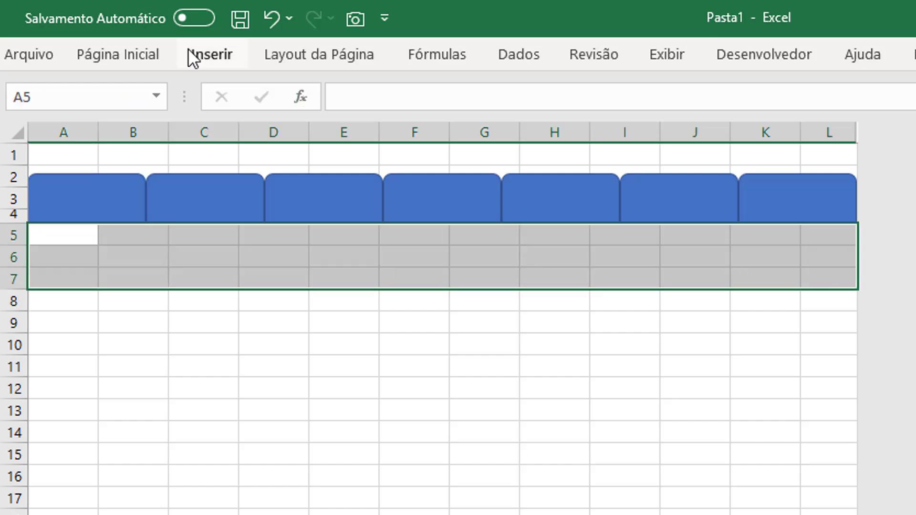
{"action": "left_click", "coordinate": [153, 48]}
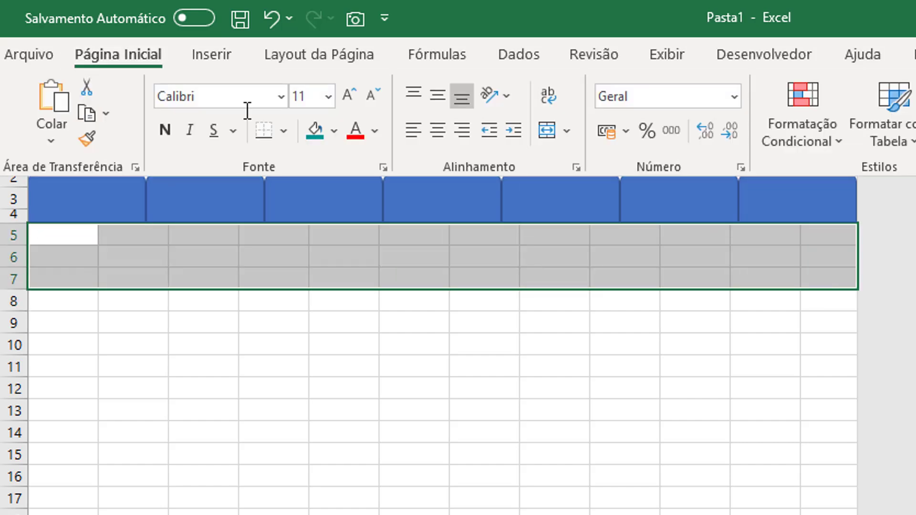
{"action": "left_click", "coordinate": [317, 131]}
{"action": "left_click", "coordinate": [334, 132]}
{"action": "left_click", "coordinate": [388, 255]}
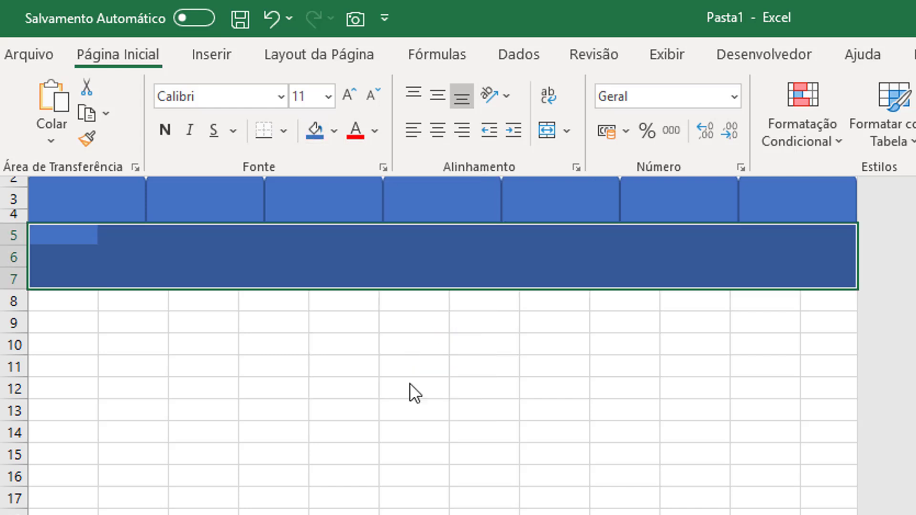
{"action": "left_click", "coordinate": [113, 197]}
{"action": "left_click", "coordinate": [252, 413]}
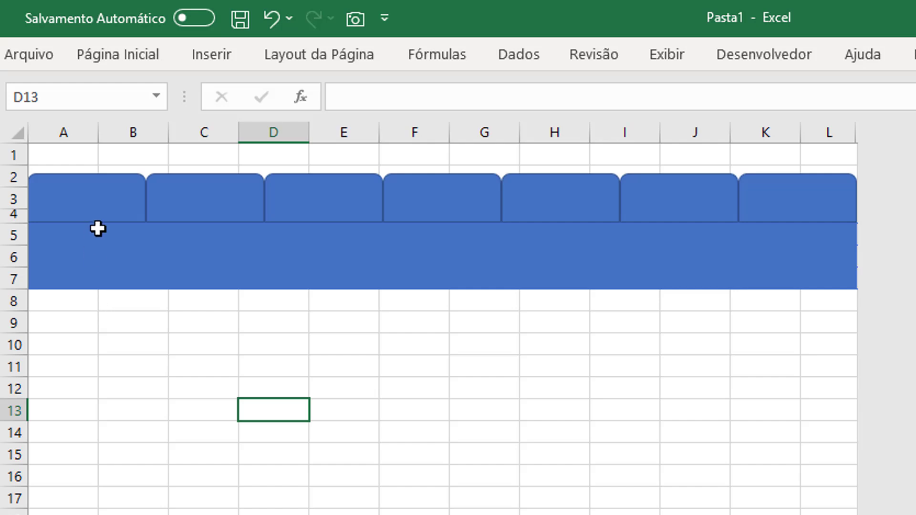
- Select the six tabs to the right of the first tab
{"action": "left_click", "coordinate": [91, 204]}
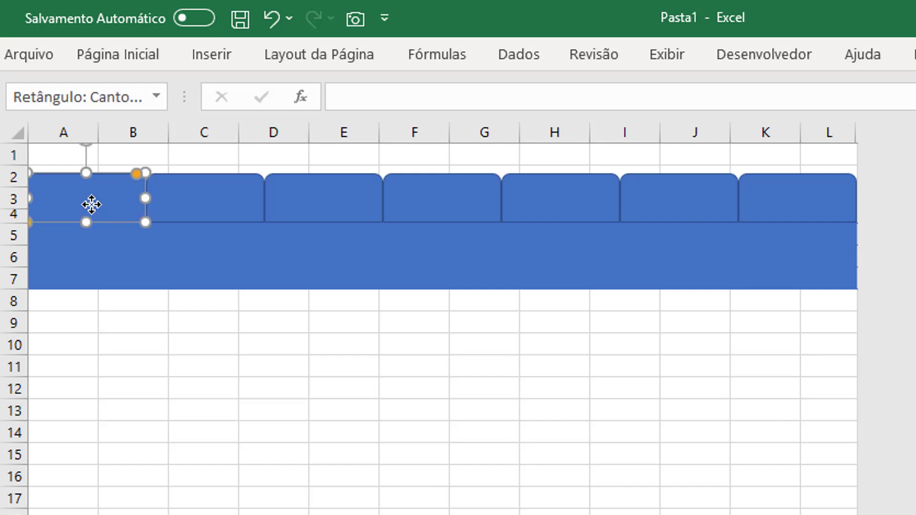
{"action": "left_click", "coordinate": [172, 211]}
{"action": "left_click", "coordinate": [329, 214], "text": "ctrl"}
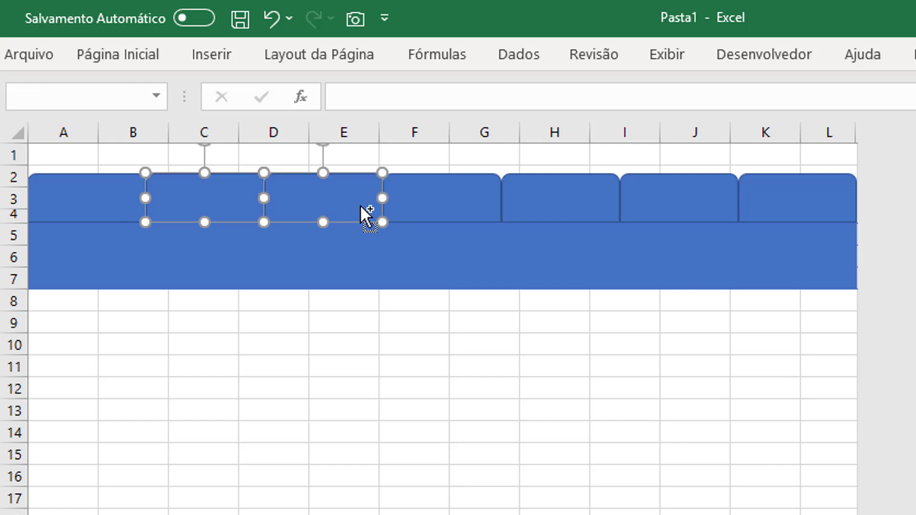
{"action": "left_click", "coordinate": [414, 204], "text": "ctrl"}
{"action": "left_click", "coordinate": [552, 205], "text": "ctrl"}
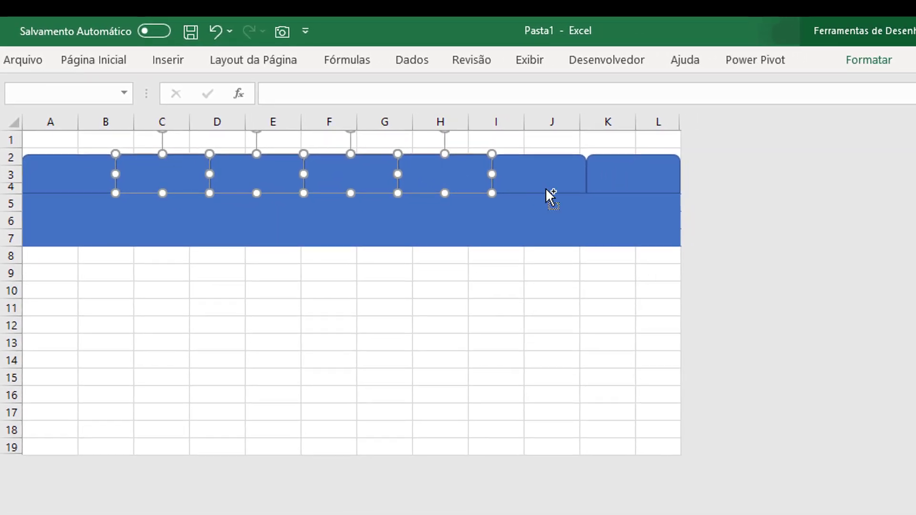
{"action": "left_click", "coordinate": [686, 215], "text": "ctrl"}
{"action": "left_click", "coordinate": [603, 178], "text": "ctrl"}
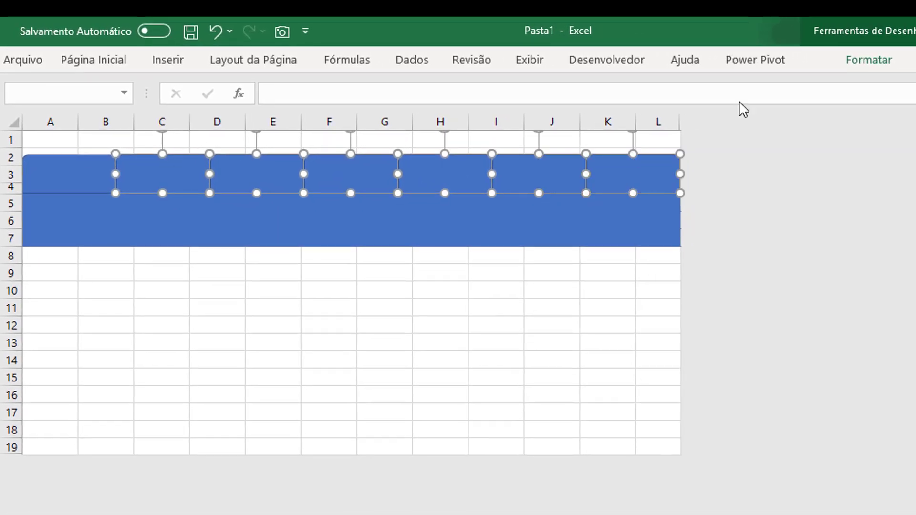
- Give the selected tabs a grey outline and a light grey fill
{"action": "left_click", "coordinate": [868, 64]}
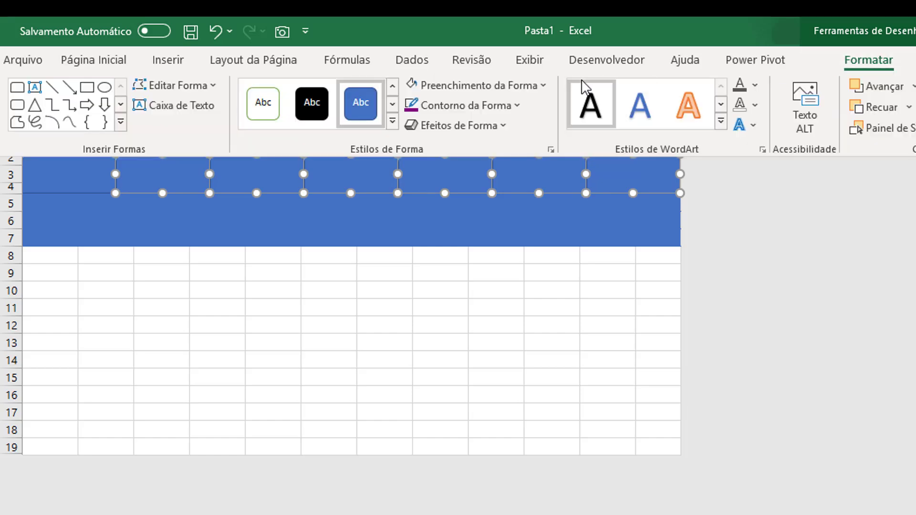
{"action": "left_click", "coordinate": [516, 107]}
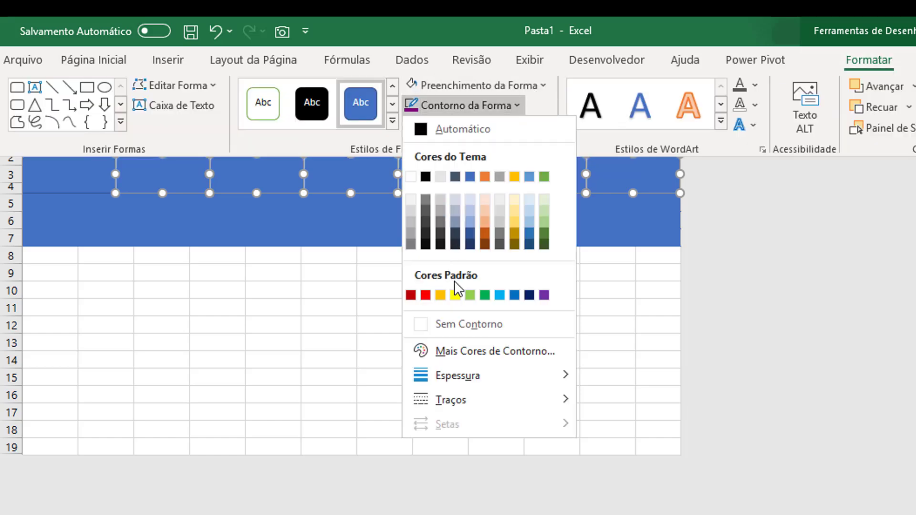
{"action": "left_click", "coordinate": [499, 176]}
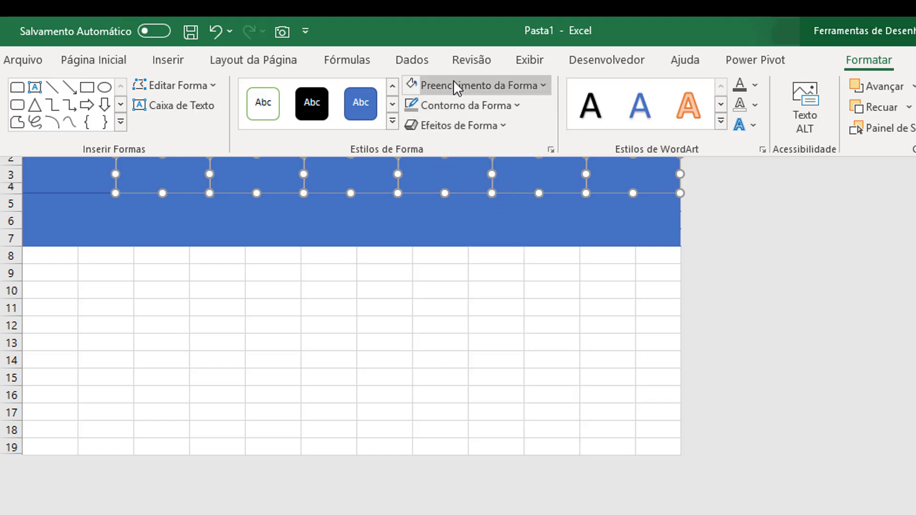
{"action": "left_click", "coordinate": [473, 90]}
{"action": "left_click", "coordinate": [417, 200]}
{"action": "left_click", "coordinate": [506, 294]}
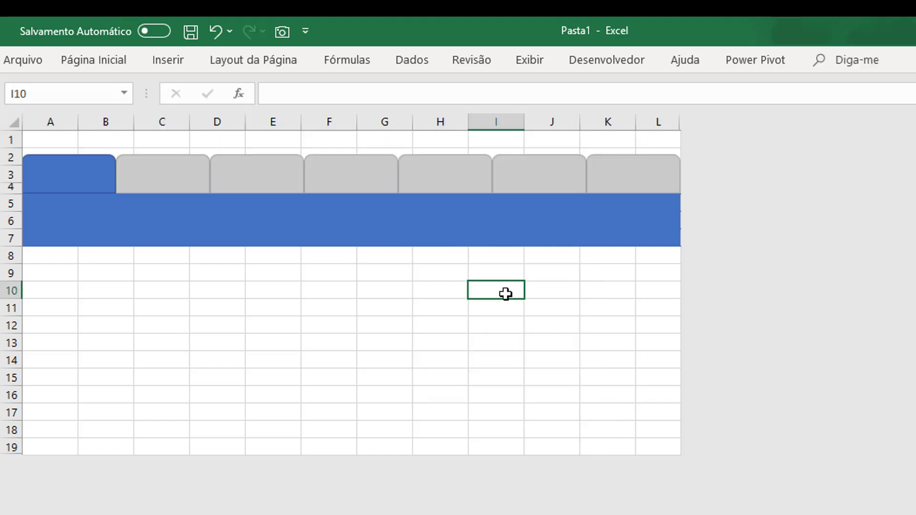
{"action": "left_click", "coordinate": [75, 186]}
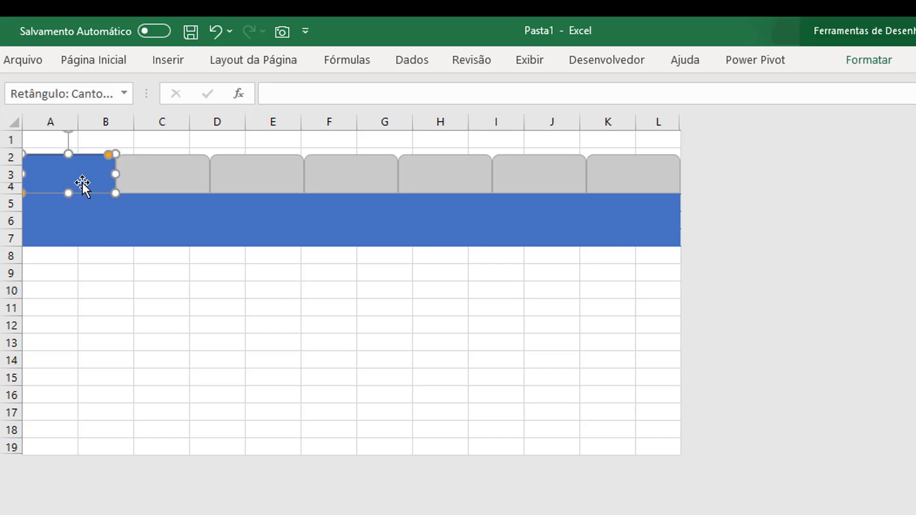
- Set the first tab's fill and outline to the same blue as the band
{"action": "left_click", "coordinate": [851, 64]}
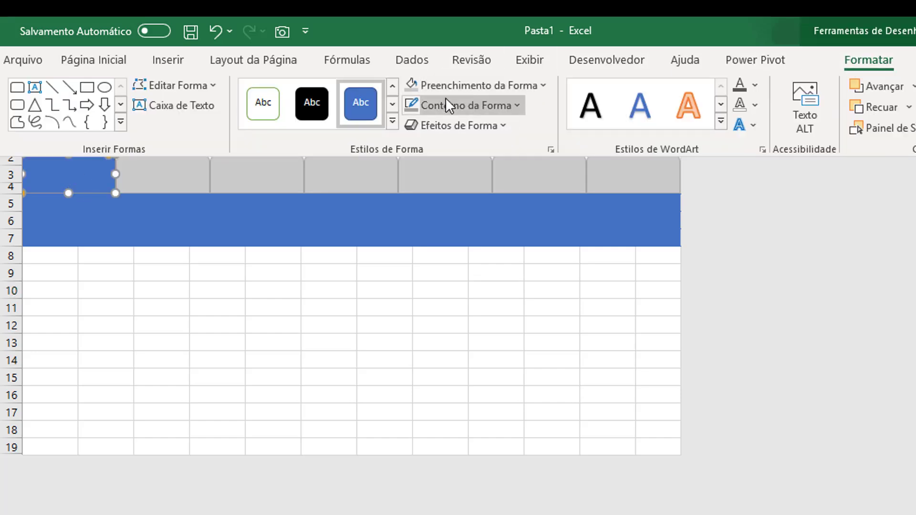
{"action": "left_click", "coordinate": [521, 88]}
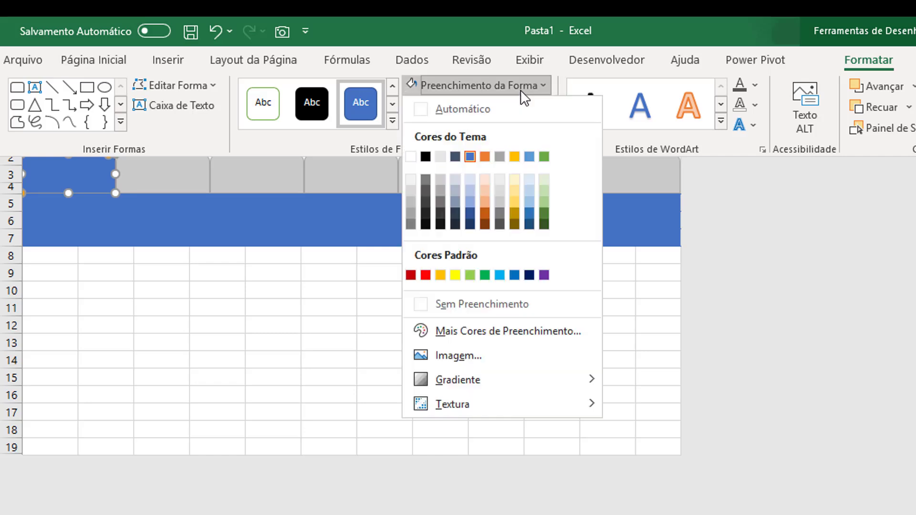
{"action": "left_click", "coordinate": [470, 157]}
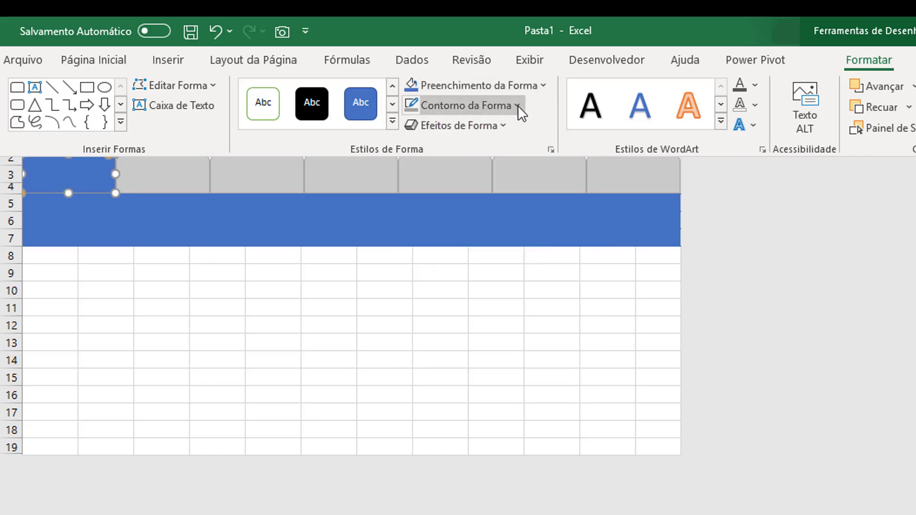
{"action": "left_click", "coordinate": [519, 105]}
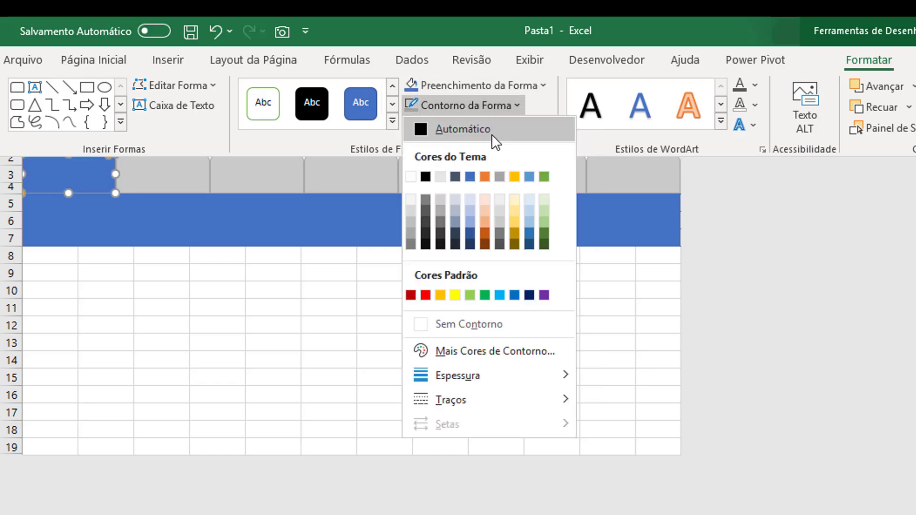
{"action": "left_click", "coordinate": [476, 187]}
{"action": "left_click", "coordinate": [91, 343]}
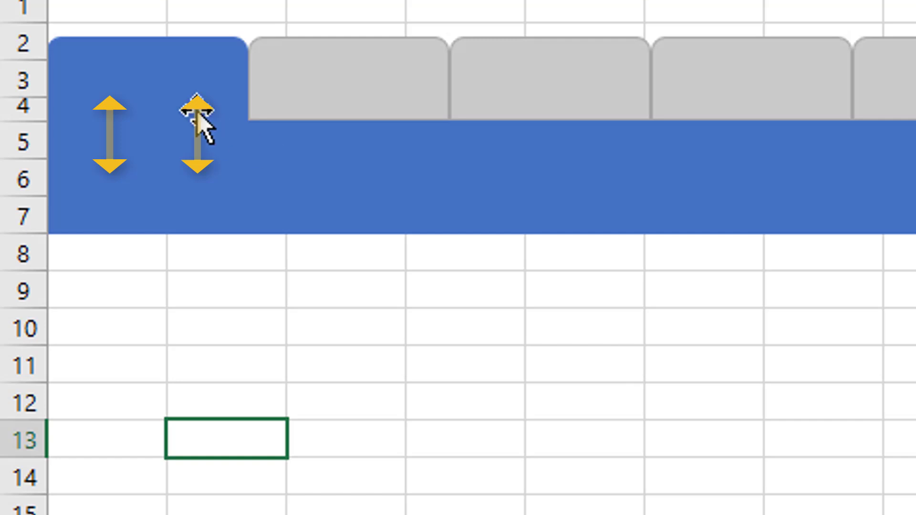
{"action": "left_click", "coordinate": [250, 173]}
{"action": "left_click", "coordinate": [380, 413]}
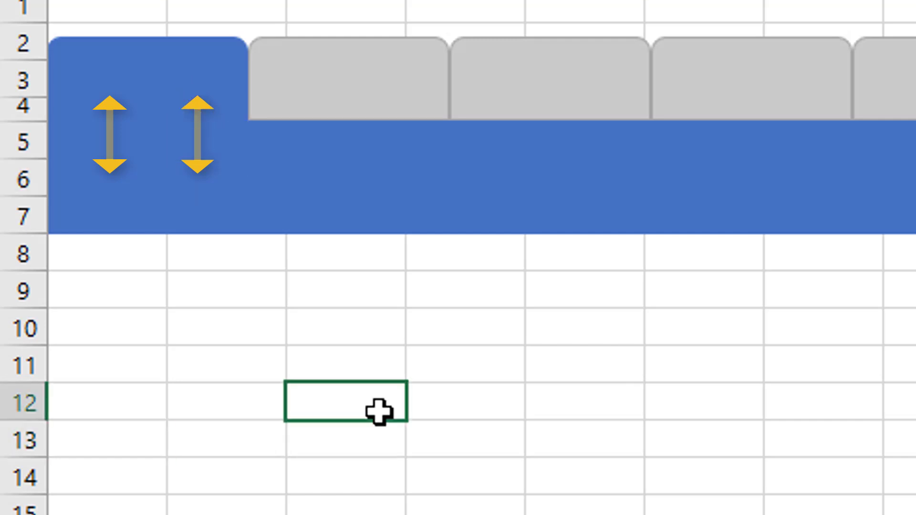
{"action": "left_click", "coordinate": [213, 96]}
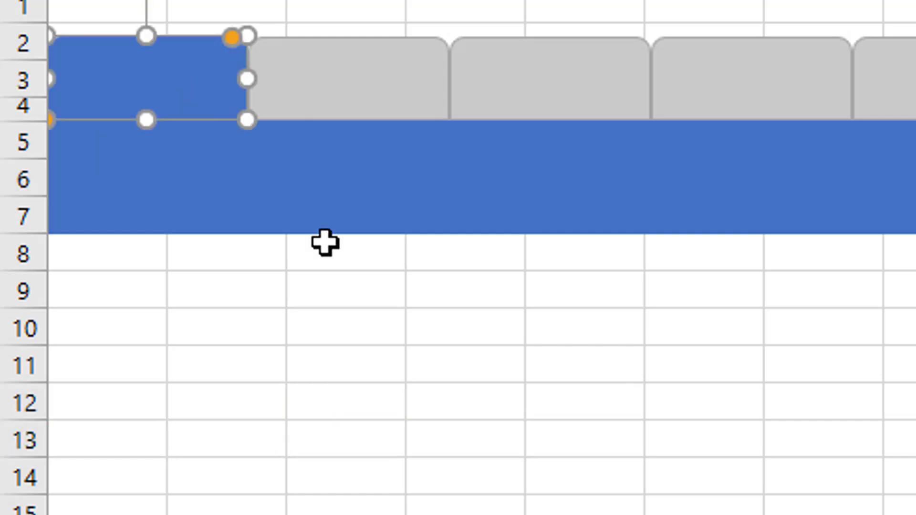
{"action": "left_click", "coordinate": [321, 215]}
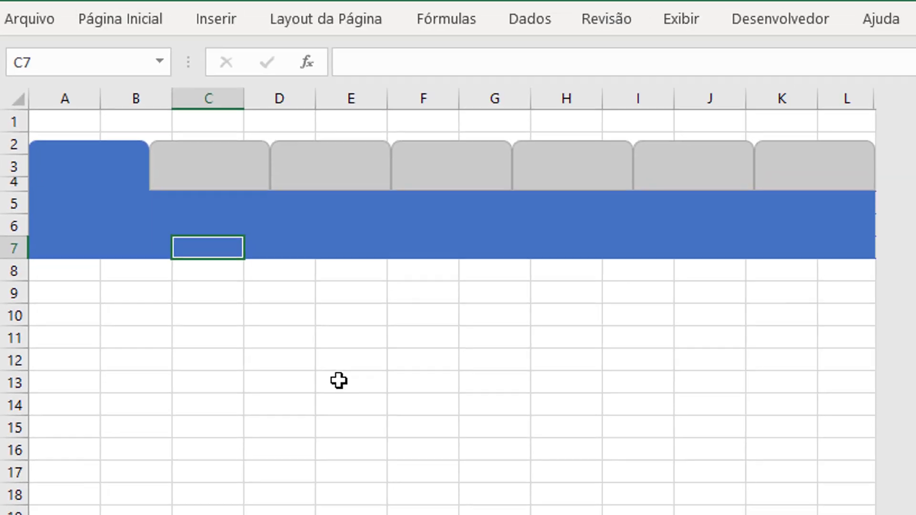
{"action": "left_click", "coordinate": [387, 368]}
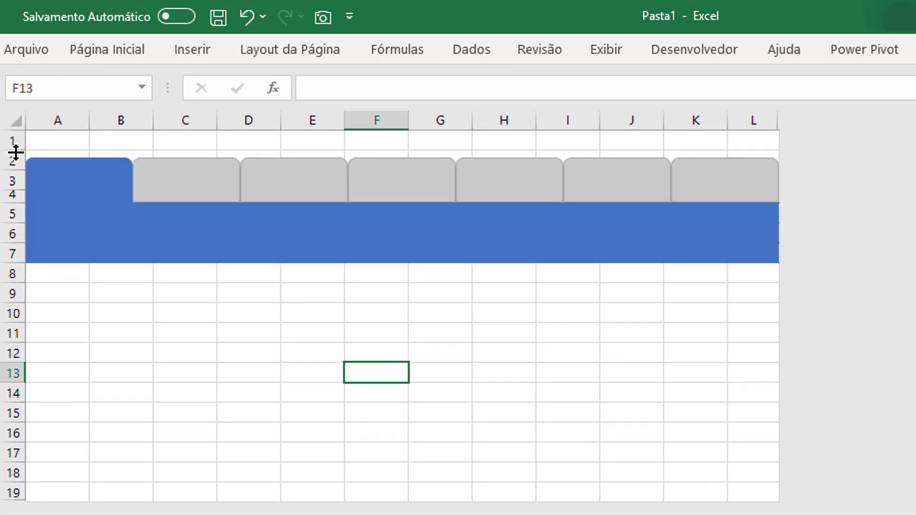
- Delete the empty row 1 so the tabs start at the top
{"action": "right_click", "coordinate": [8, 141]}
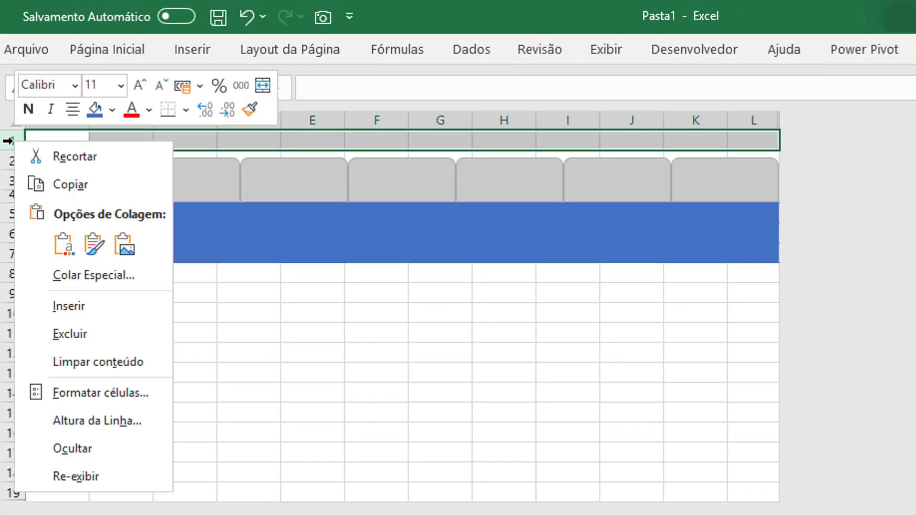
{"action": "left_click", "coordinate": [74, 337]}
{"action": "left_click", "coordinate": [287, 308]}
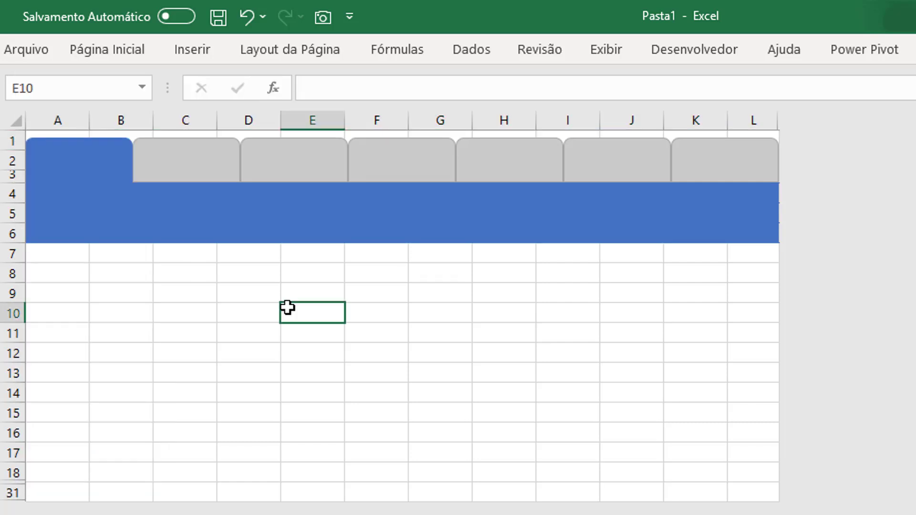
- Unhide the rows hidden between rows 18 and 31
{"action": "left_click_drag", "start_coordinate": [8, 472], "coordinate": [13, 489]}
{"action": "right_click", "coordinate": [13, 489]}
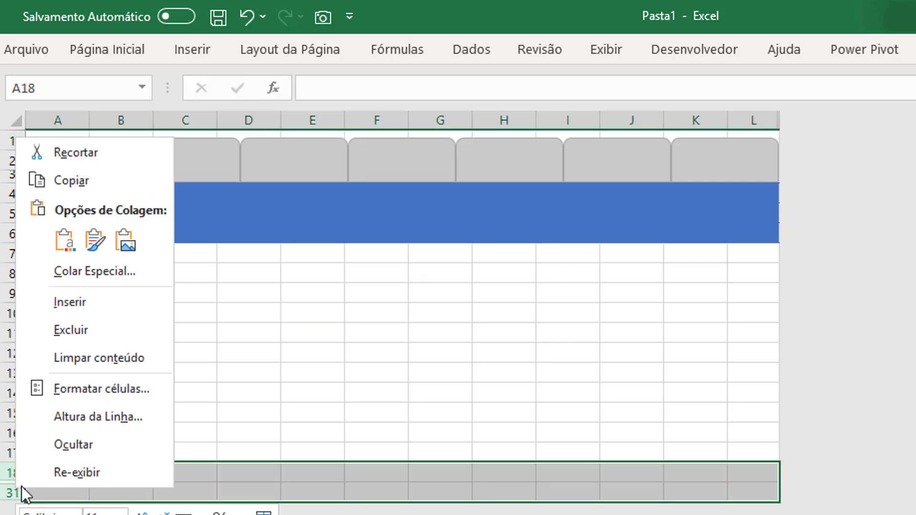
{"action": "left_click", "coordinate": [100, 473]}
{"action": "left_click", "coordinate": [297, 500]}
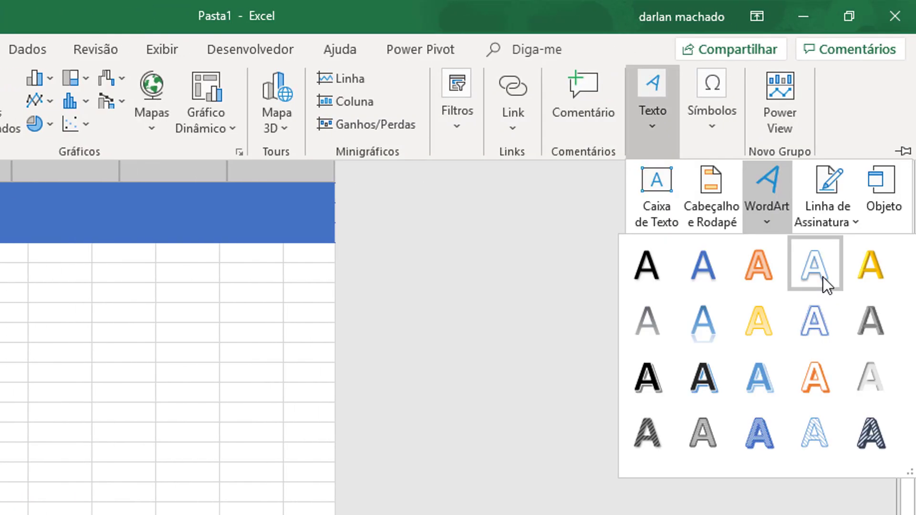
- Insert a WordArt text box and set its text outline to Sem Contorno
{"action": "left_click", "coordinate": [885, 278]}
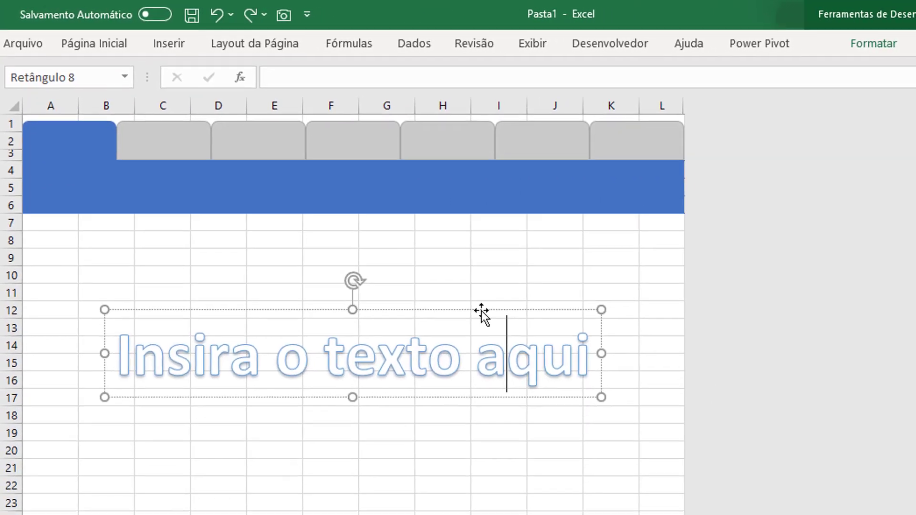
{"action": "left_click", "coordinate": [849, 42]}
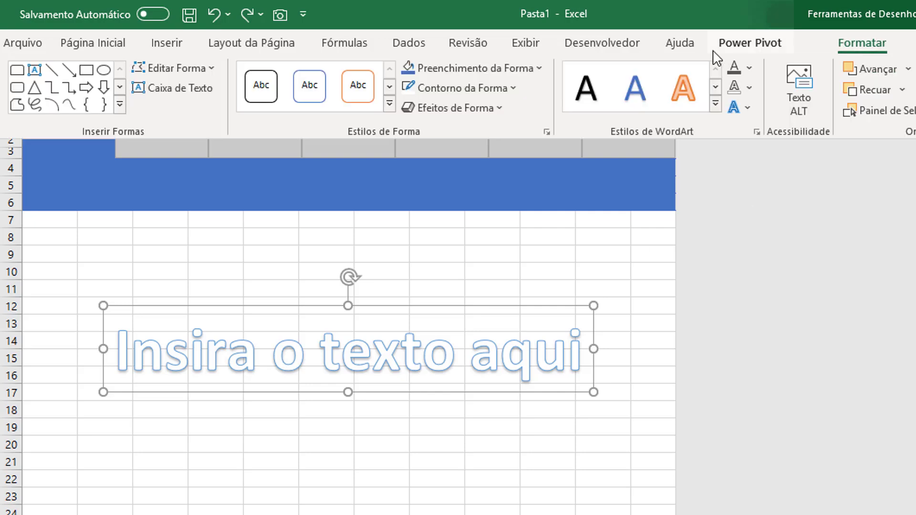
{"action": "left_click", "coordinate": [750, 88]}
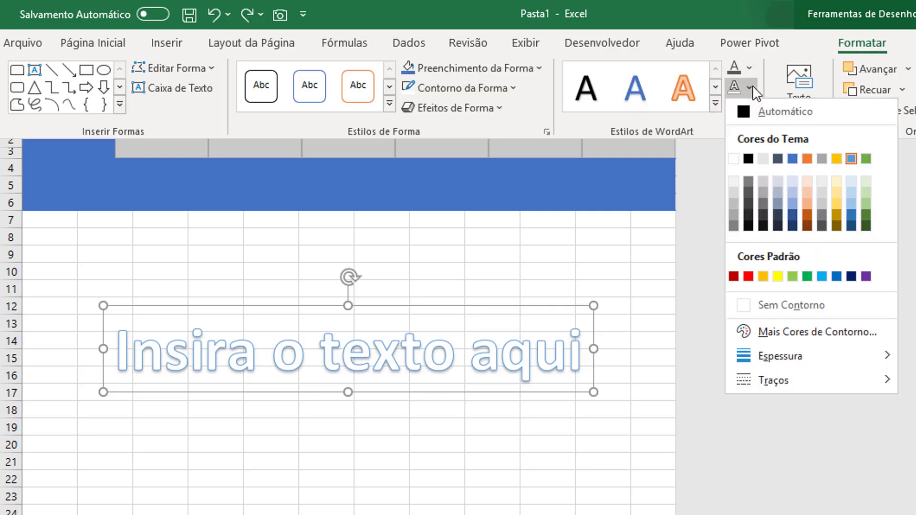
{"action": "left_click", "coordinate": [783, 309]}
{"action": "left_click", "coordinate": [529, 361]}
- Replace the WordArt placeholder text with 'INICIO' in capitals
{"action": "double_click", "coordinate": [529, 361]}
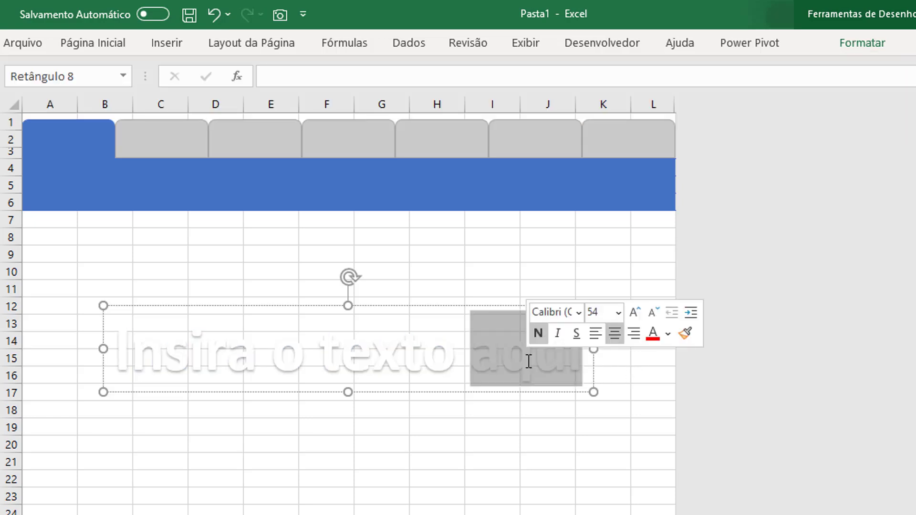
{"action": "key", "text": "shift+Home"}
{"action": "key", "text": "Home"}
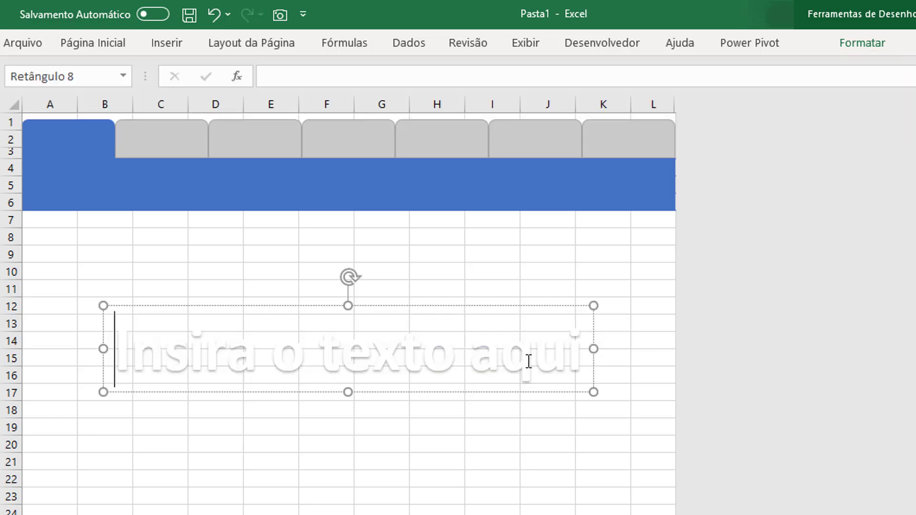
{"action": "key", "text": "ctrl+shift+Right"}
{"action": "key", "text": "ctrl+shift+Right"}
{"action": "key", "text": "ctrl+a"}
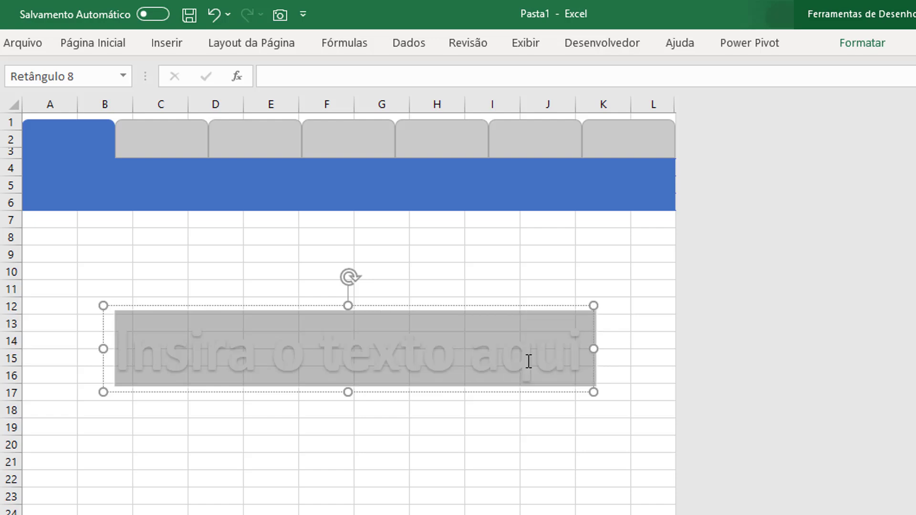
{"action": "key", "text": "Caps_Lock"}
{"action": "key", "text": "BackSpace"}
{"action": "type", "text": "INI"}
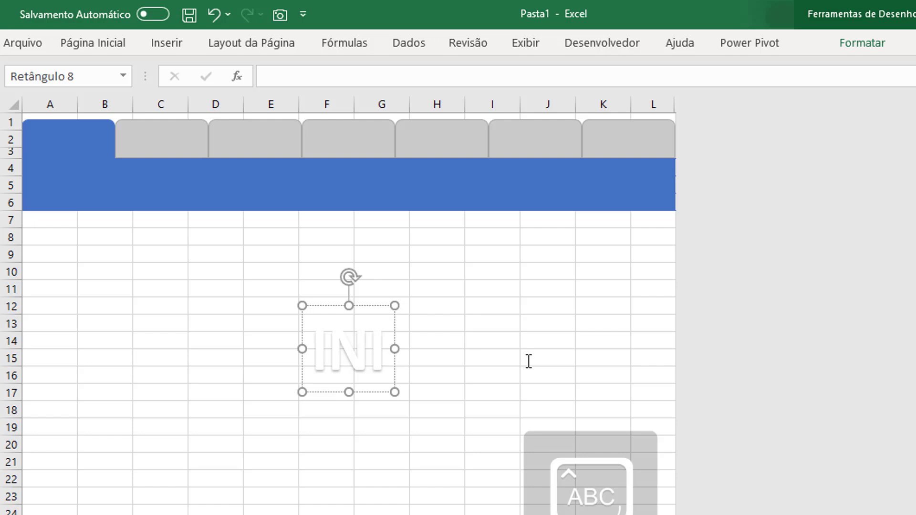
{"action": "type", "text": "CIO"}
{"action": "key", "text": "Escape"}
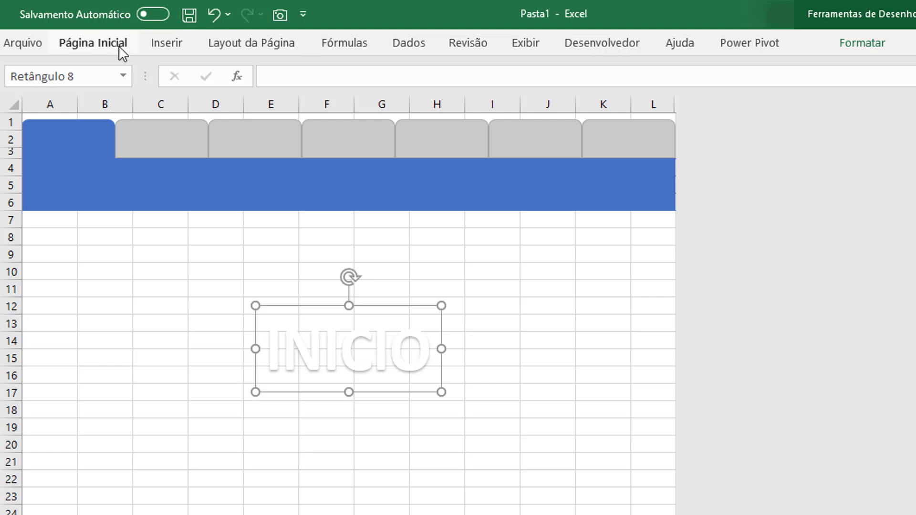
- Shrink the INICIO label to font size 18 and place it on the blue first tab
{"action": "left_click", "coordinate": [119, 47]}
{"action": "left_click", "coordinate": [294, 75]}
{"action": "left_click", "coordinate": [294, 75]}
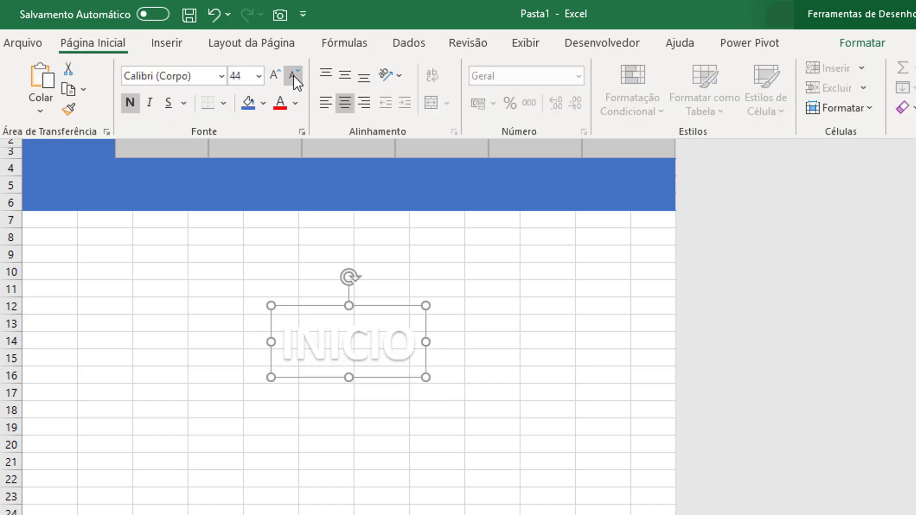
{"action": "left_click", "coordinate": [294, 75]}
{"action": "left_click", "coordinate": [294, 76]}
{"action": "left_click", "coordinate": [293, 75]}
{"action": "left_click", "coordinate": [293, 75]}
{"action": "left_click", "coordinate": [293, 76]}
{"action": "left_click", "coordinate": [293, 75]}
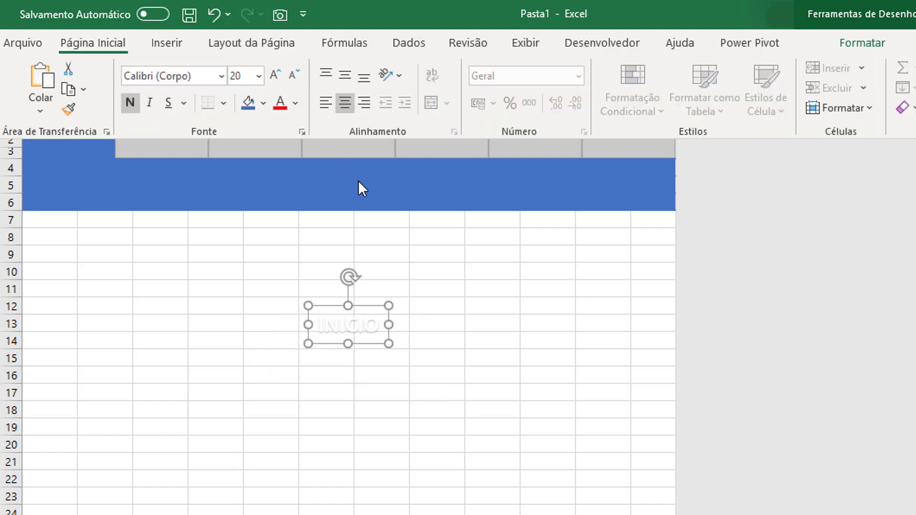
{"action": "left_click", "coordinate": [373, 341]}
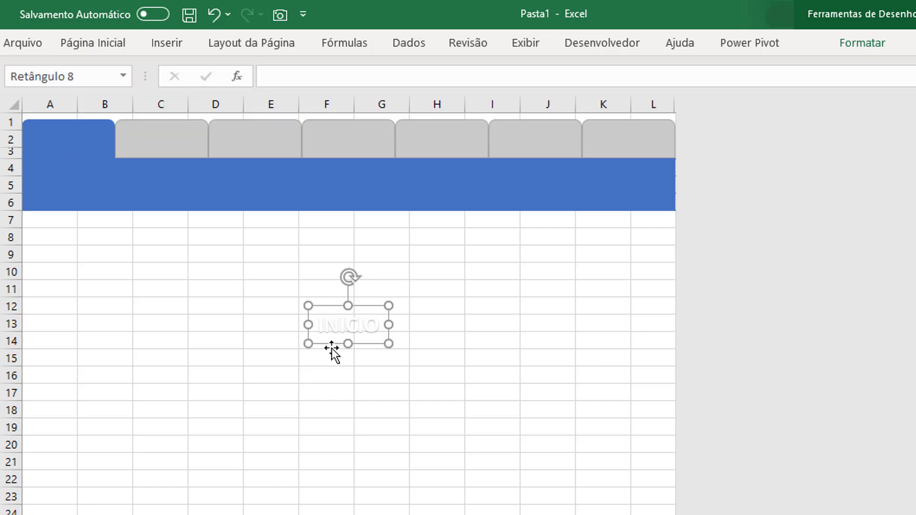
{"action": "mouse_move", "coordinate": [330, 345]}
{"action": "left_mouse_down"}
{"action": "mouse_move", "coordinate": [32, 185]}
{"action": "mouse_move", "coordinate": [52, 159]}
{"action": "left_mouse_up"}
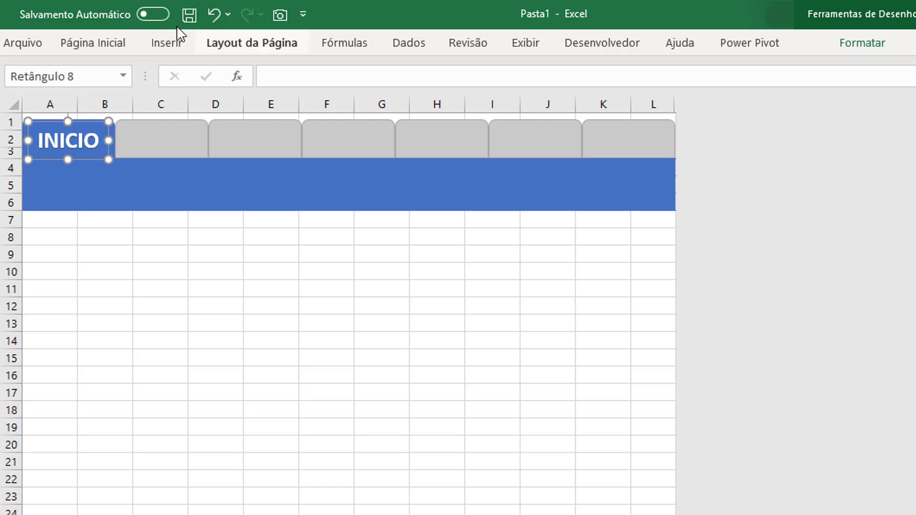
{"action": "left_click", "coordinate": [109, 42]}
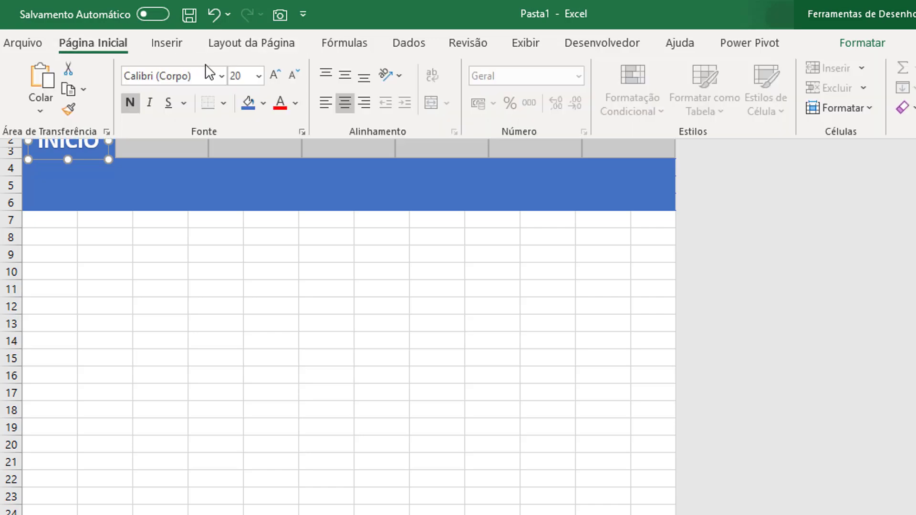
{"action": "left_click", "coordinate": [292, 75]}
{"action": "left_click", "coordinate": [214, 409]}
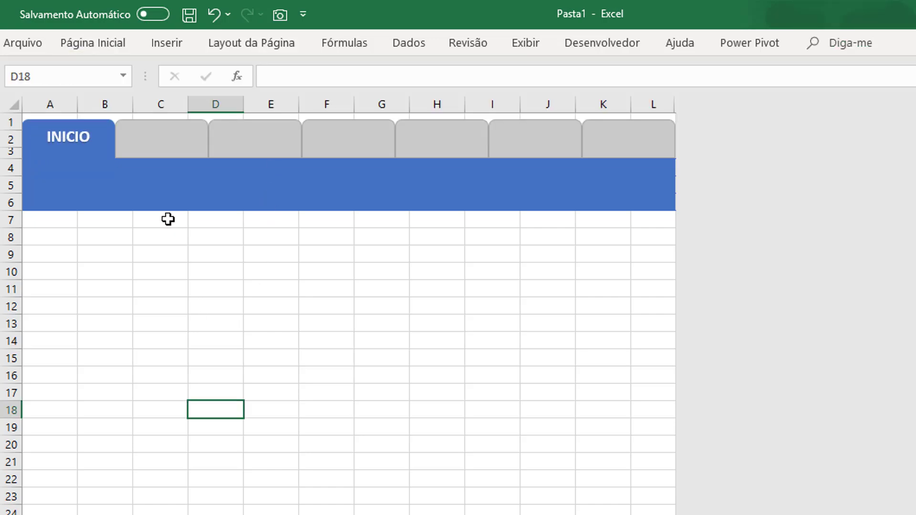
- Duplicate the INICIO label onto the second grey tab and retype it as CADASTRO
{"action": "left_click", "coordinate": [77, 142]}
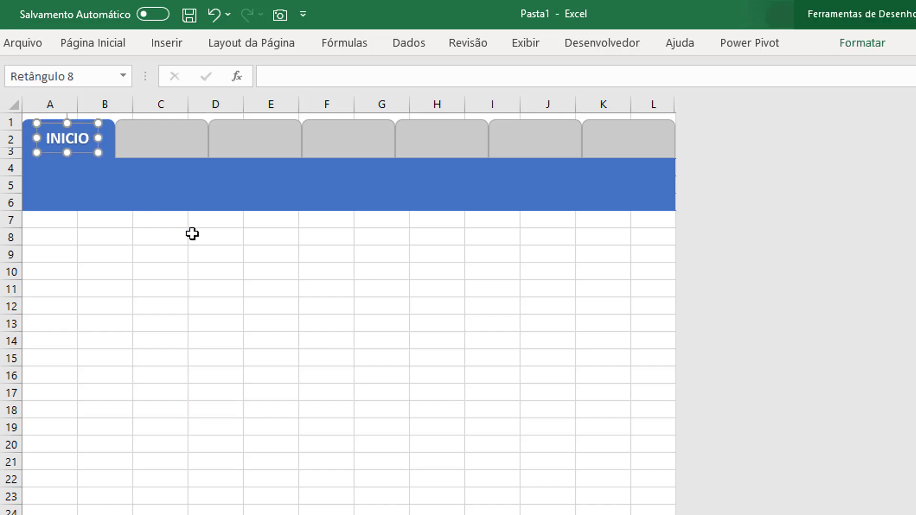
{"action": "key", "text": "ctrl+d"}
{"action": "left_click_drag", "start_coordinate": [94, 168], "coordinate": [175, 153]}
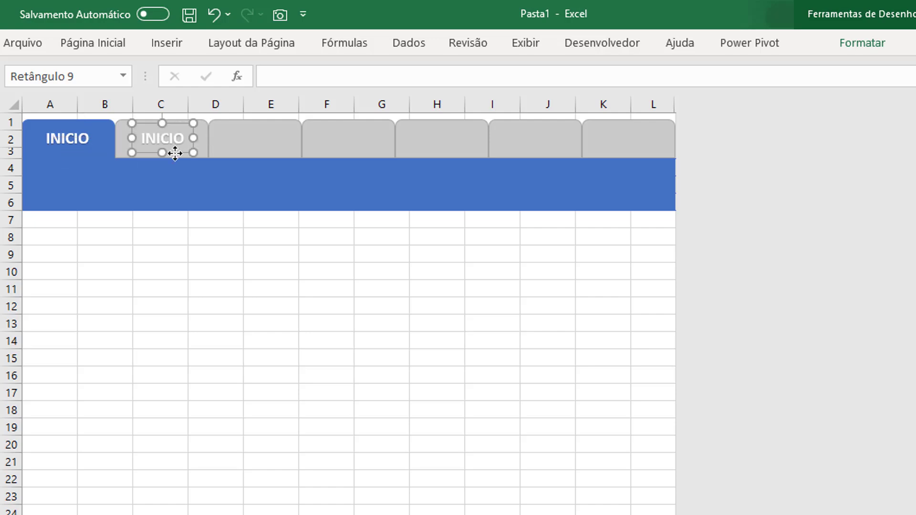
{"action": "double_click", "coordinate": [165, 139]}
{"action": "type", "text": "CADASTRO"}
{"action": "left_click", "coordinate": [246, 272]}
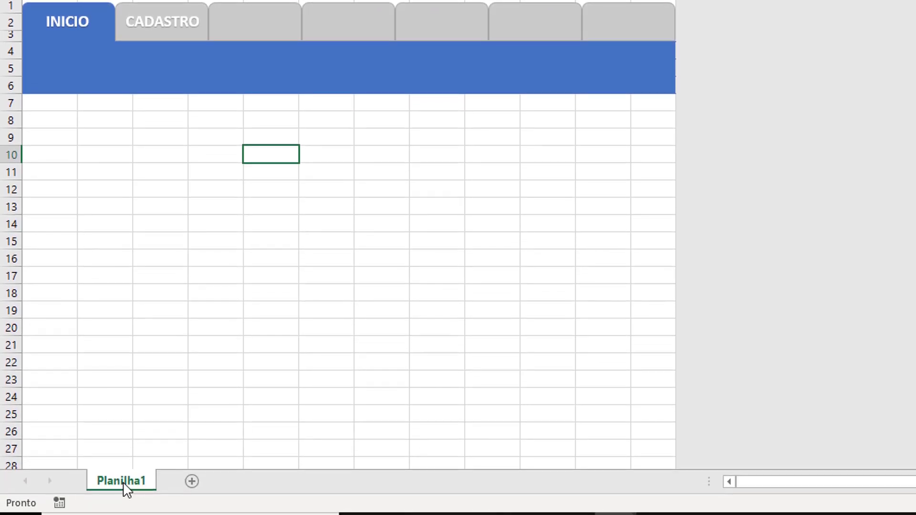
- Copy Planilha1 to the end with Mover ou Copiar, then go to Planilha1 (2)
{"action": "right_click", "coordinate": [124, 484]}
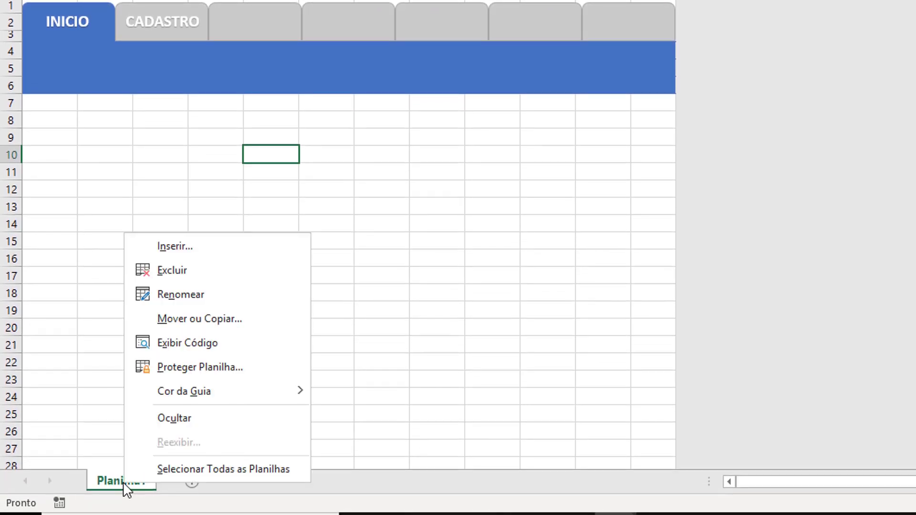
{"action": "right_click", "coordinate": [112, 478]}
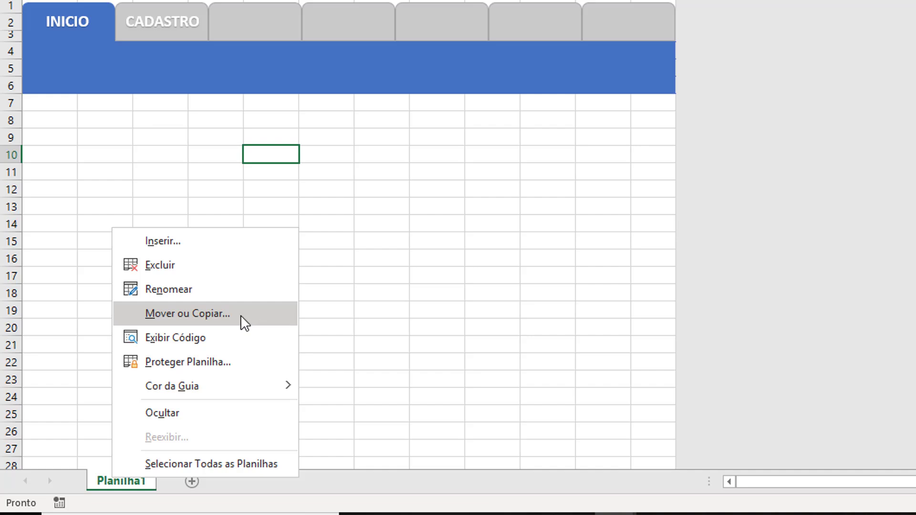
{"action": "left_click", "coordinate": [244, 322]}
{"action": "left_click", "coordinate": [135, 381]}
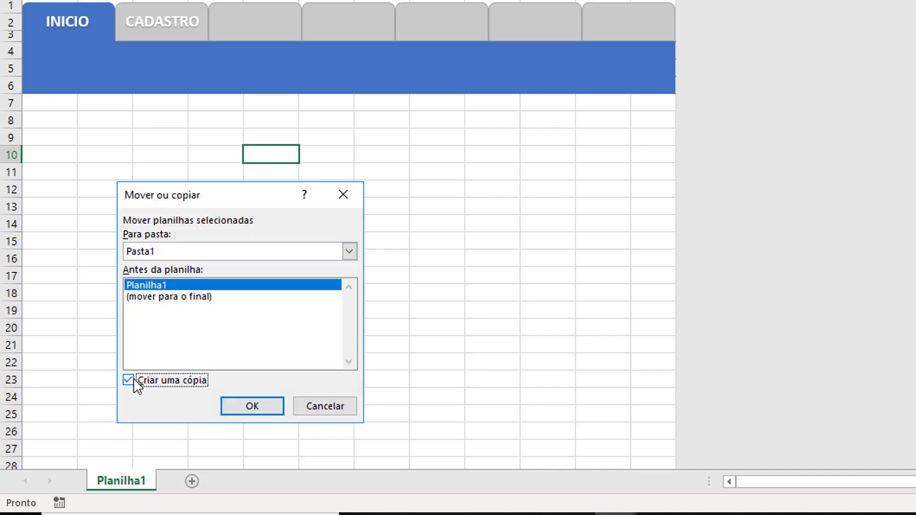
{"action": "left_click", "coordinate": [157, 297]}
{"action": "left_click", "coordinate": [252, 408]}
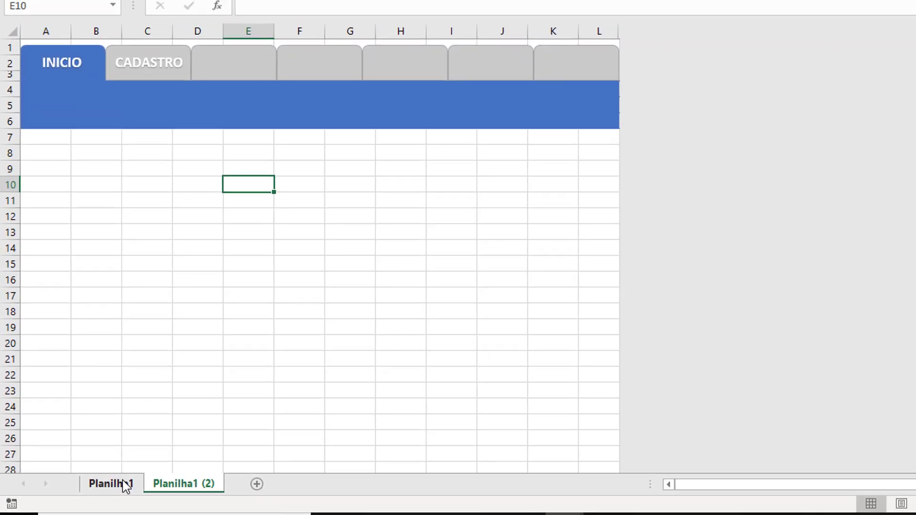
{"action": "left_click", "coordinate": [122, 485]}
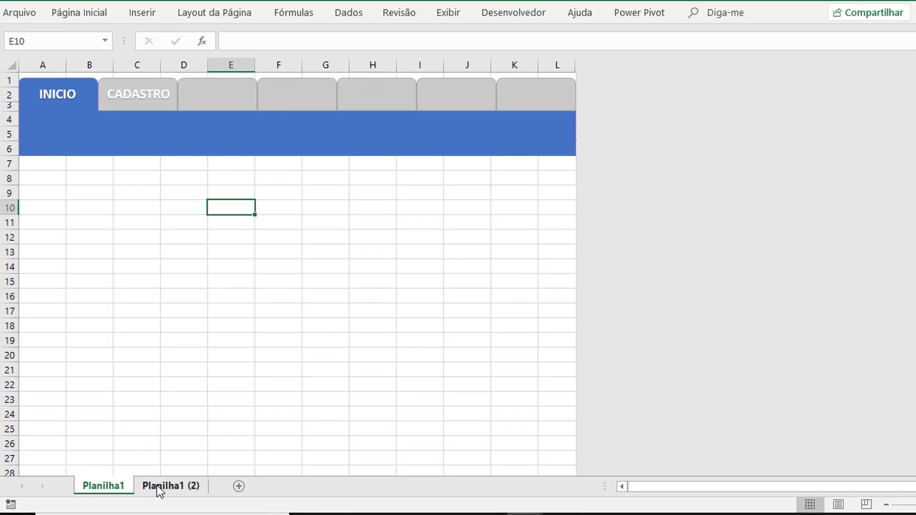
{"action": "left_click", "coordinate": [156, 485]}
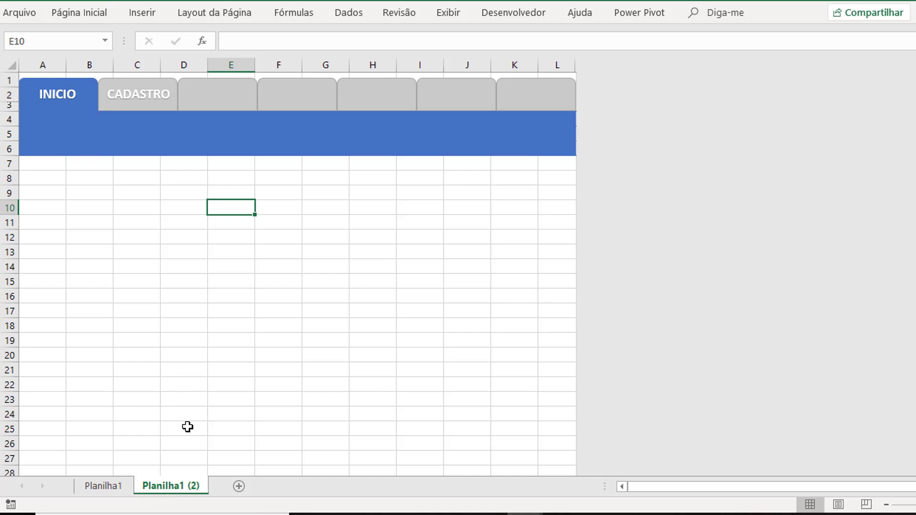
- Give the CADASTRO tab shape a blue fill and a blue outline
{"action": "left_click", "coordinate": [119, 101]}
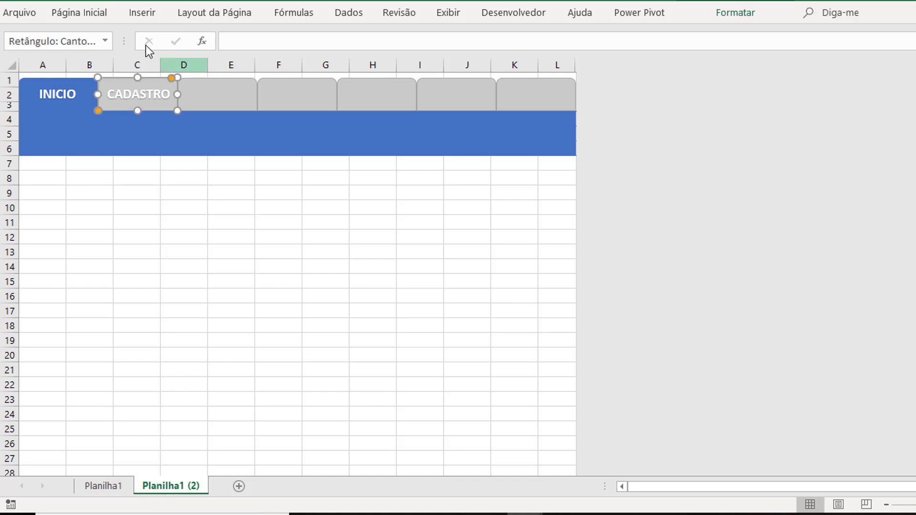
{"action": "left_click", "coordinate": [729, 14]}
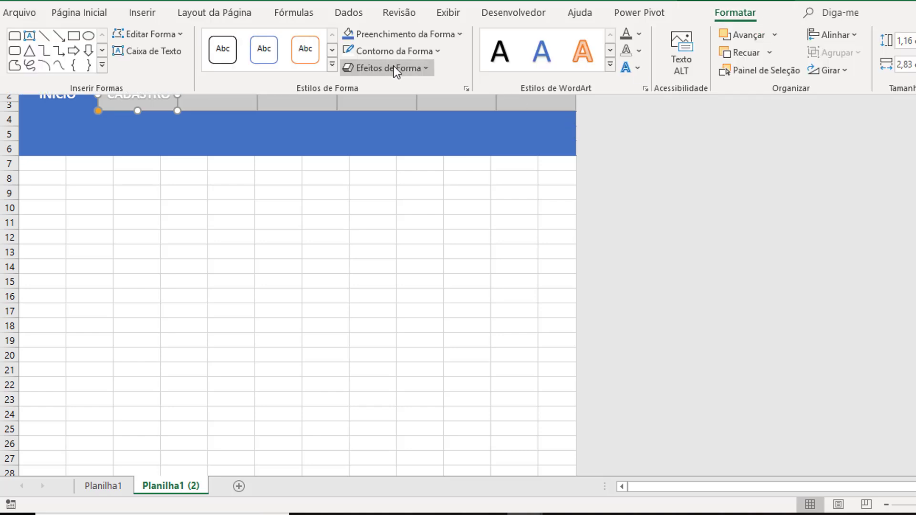
{"action": "left_click", "coordinate": [348, 35]}
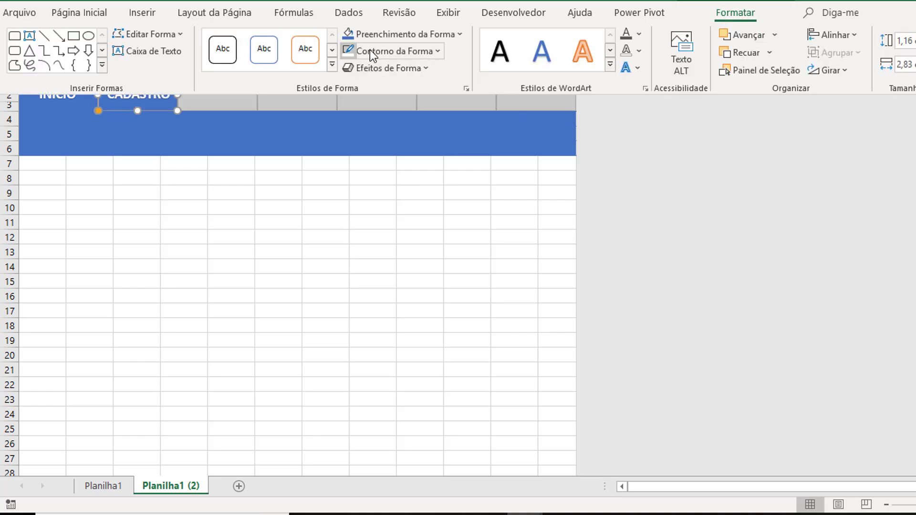
{"action": "left_click", "coordinate": [428, 51]}
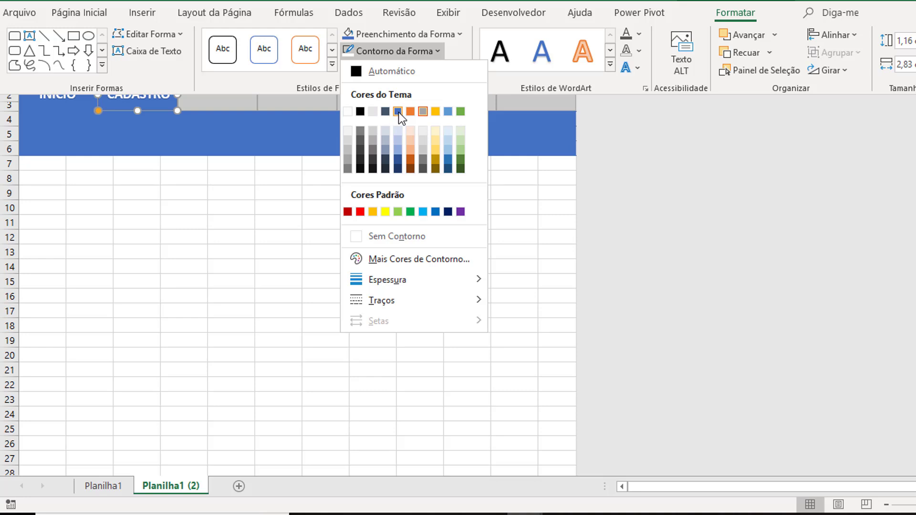
{"action": "left_click", "coordinate": [398, 113]}
{"action": "left_click", "coordinate": [260, 262]}
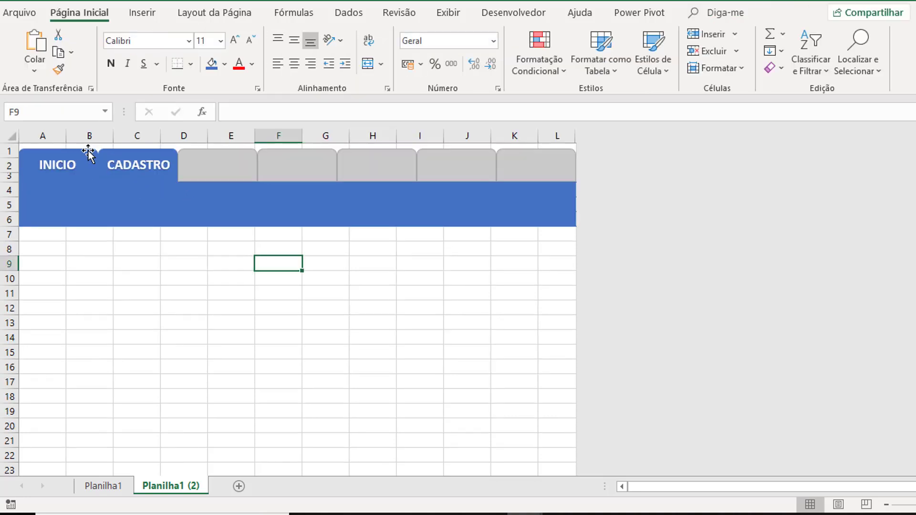
- Replace the INICIO tab with a pasted grey tab copy and bring it to the front
{"action": "left_click", "coordinate": [78, 150]}
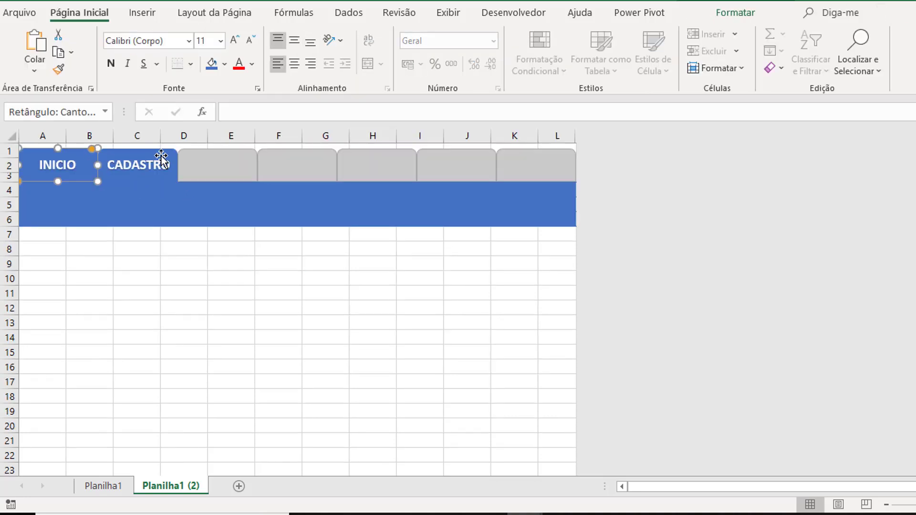
{"action": "left_click", "coordinate": [252, 170]}
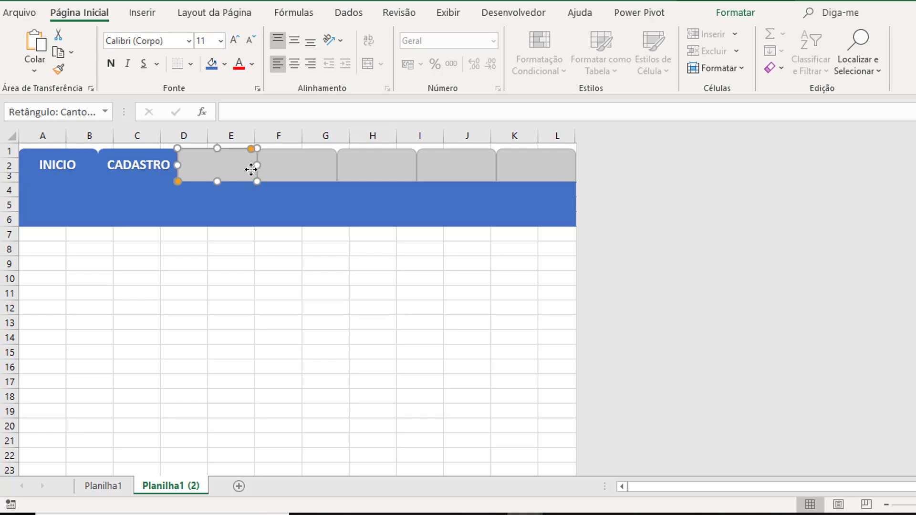
{"action": "left_click", "coordinate": [20, 162]}
{"action": "key", "text": "Delete"}
{"action": "key", "text": "ctrl+v"}
{"action": "left_click_drag", "start_coordinate": [255, 272], "coordinate": [25, 168]}
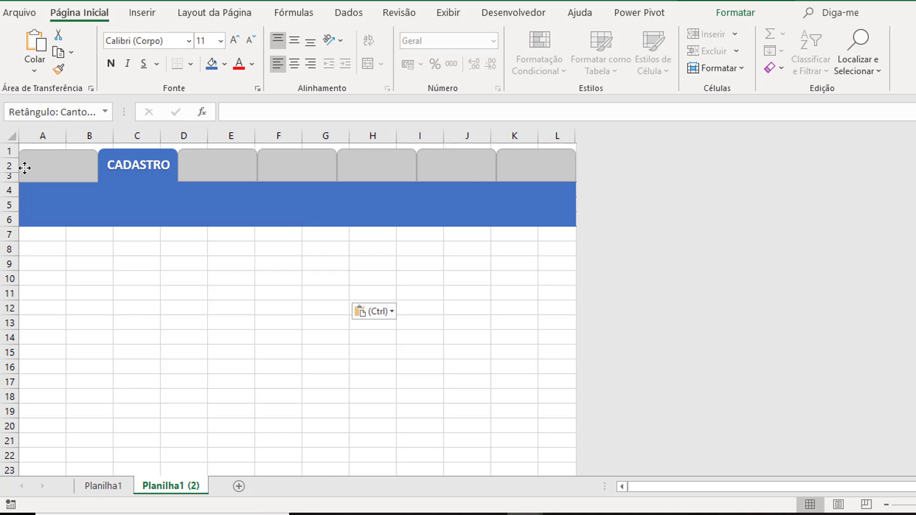
{"action": "right_click", "coordinate": [79, 162]}
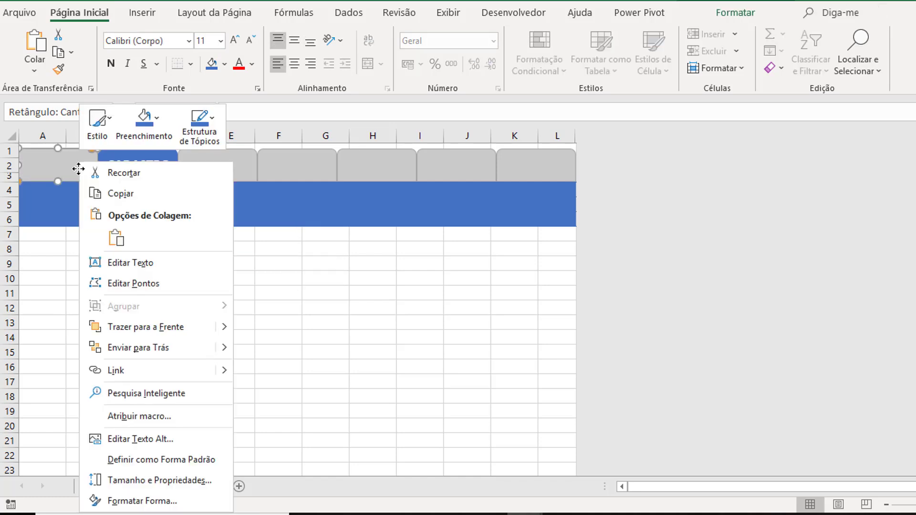
{"action": "left_click", "coordinate": [180, 326]}
{"action": "left_click", "coordinate": [89, 233]}
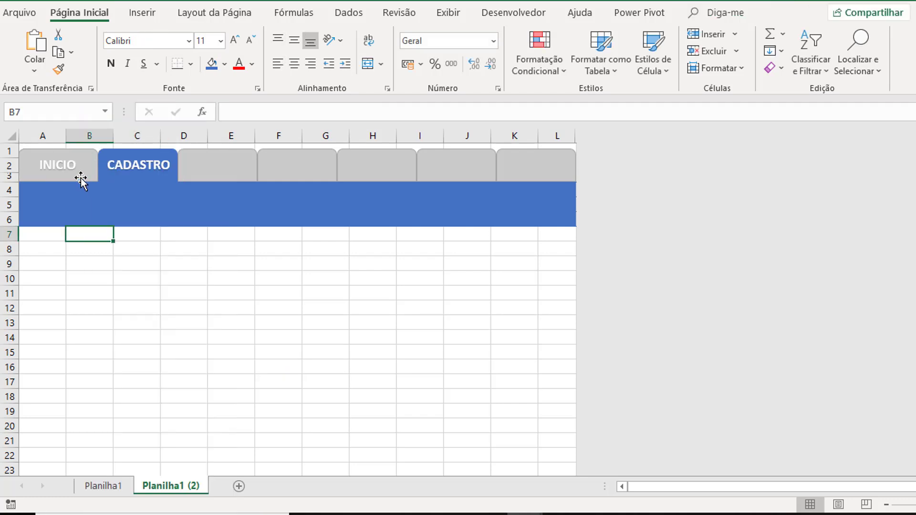
- Link the INICIO tab shape to sheet Planilha1 and test the link
{"action": "right_click", "coordinate": [66, 166]}
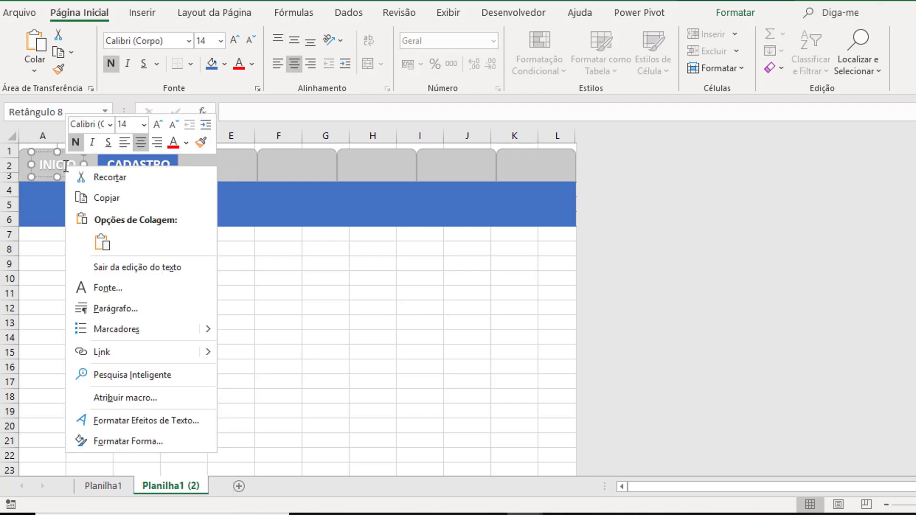
{"action": "left_click", "coordinate": [127, 353]}
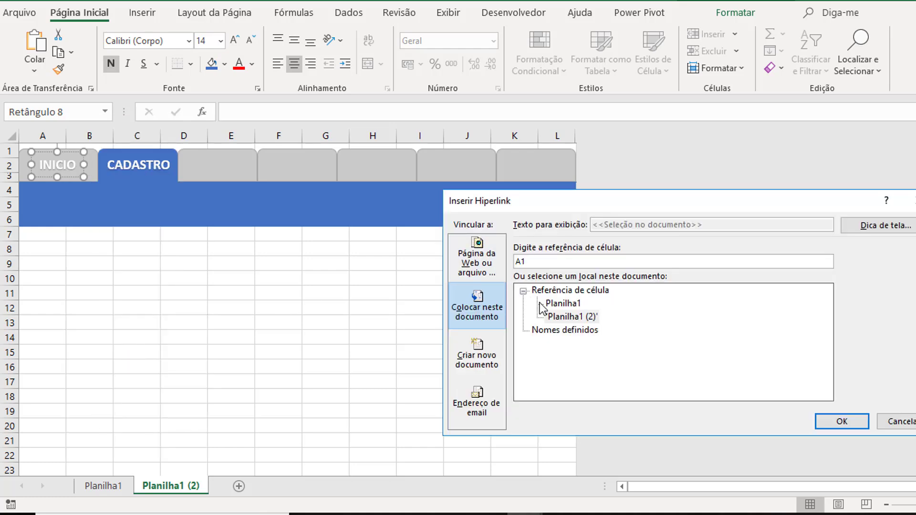
{"action": "left_click", "coordinate": [562, 305]}
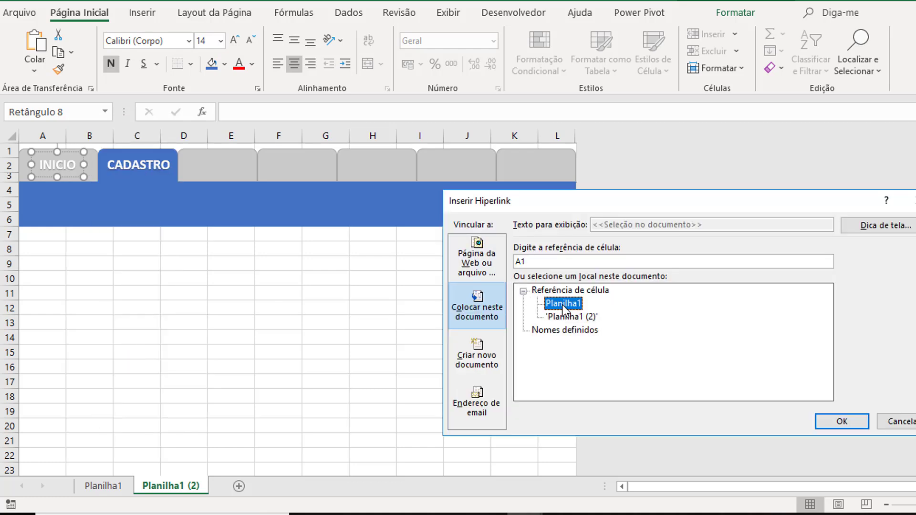
{"action": "key", "text": "Return"}
{"action": "left_click", "coordinate": [267, 237]}
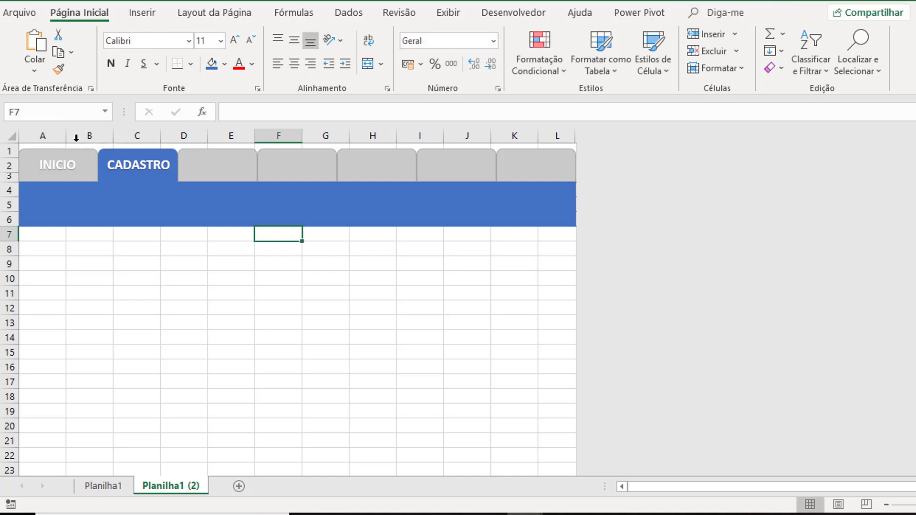
{"action": "left_click", "coordinate": [68, 164]}
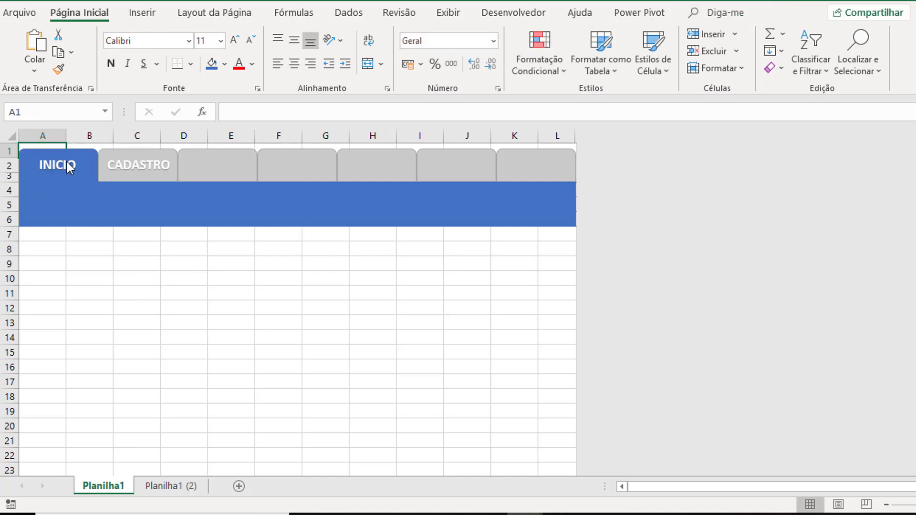
- Link the CADASTRO tab shape to sheet Planilha1 (2)
{"action": "left_click", "coordinate": [131, 162]}
{"action": "right_click", "coordinate": [127, 175]}
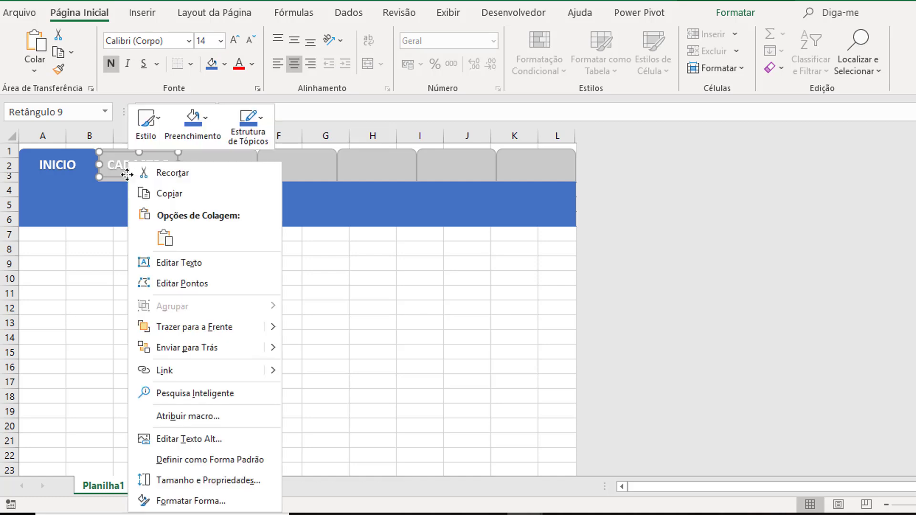
{"action": "left_click", "coordinate": [218, 363]}
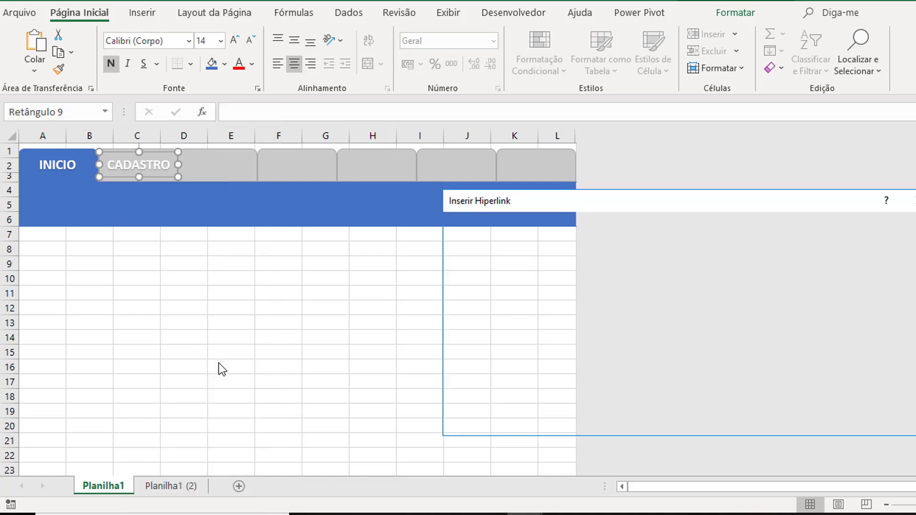
{"action": "double_click", "coordinate": [562, 317]}
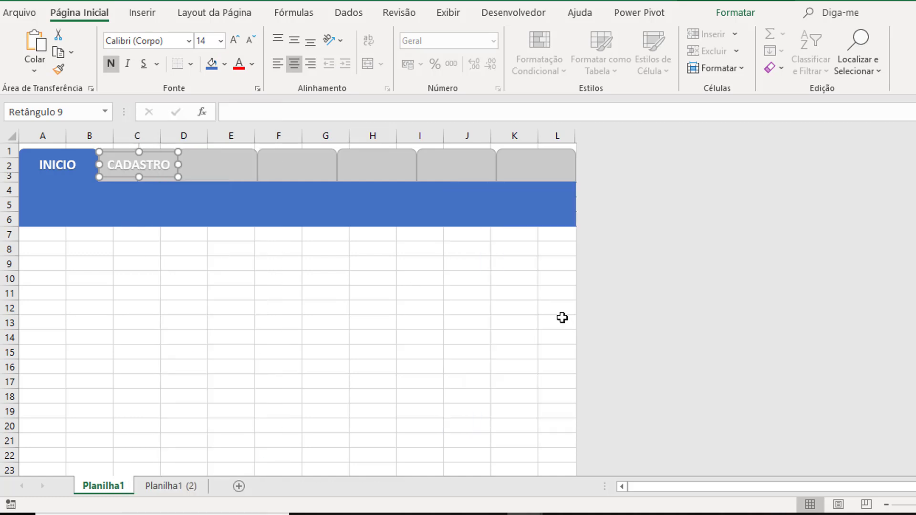
{"action": "left_click", "coordinate": [319, 294]}
- Alternate clicking CADASTRO and INICIO four times each, finishing on Planilha1
{"action": "left_click", "coordinate": [129, 175]}
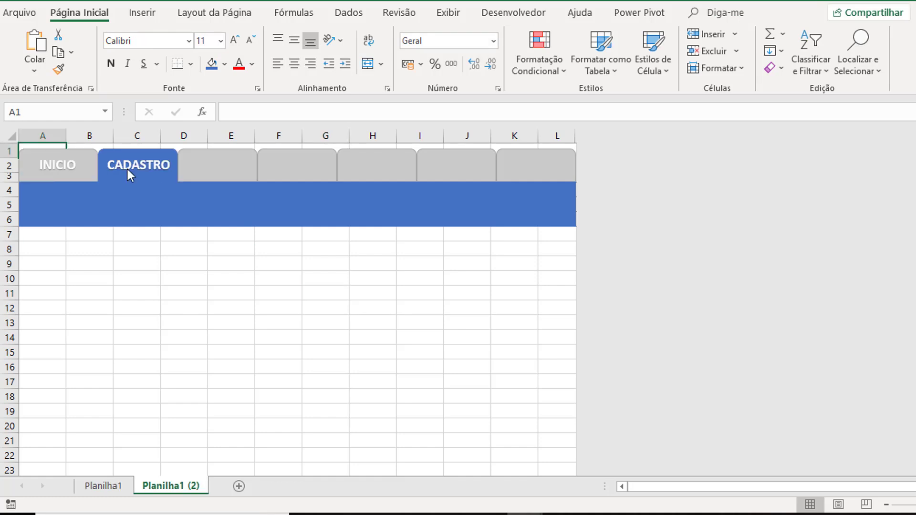
{"action": "left_click", "coordinate": [86, 171]}
{"action": "left_click", "coordinate": [141, 175]}
{"action": "left_click", "coordinate": [82, 175]}
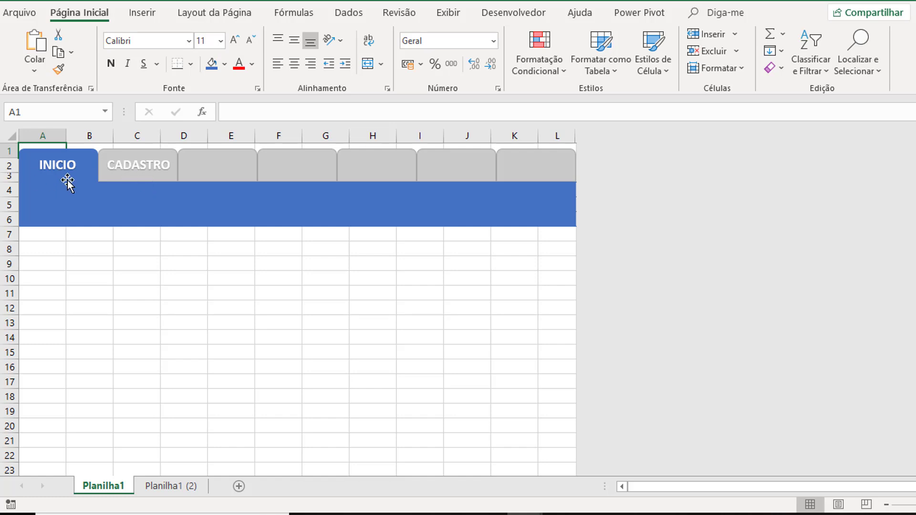
{"action": "left_click", "coordinate": [154, 165]}
{"action": "left_click", "coordinate": [63, 166]}
{"action": "left_click", "coordinate": [116, 168]}
{"action": "left_click", "coordinate": [69, 167]}
- Insert a blue rectangle and shape it into a thin bar in column A, rows 9–22
{"action": "left_click", "coordinate": [146, 12]}
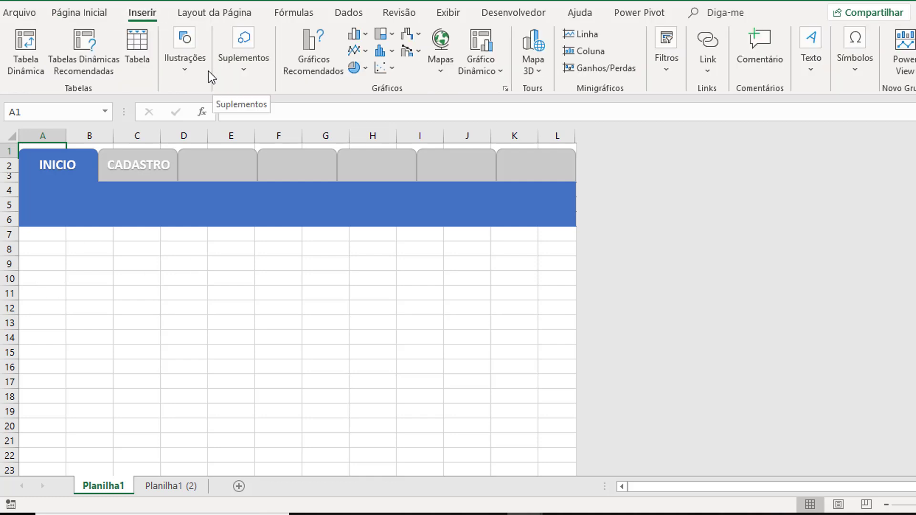
{"action": "left_click", "coordinate": [190, 72]}
{"action": "left_click", "coordinate": [253, 128]}
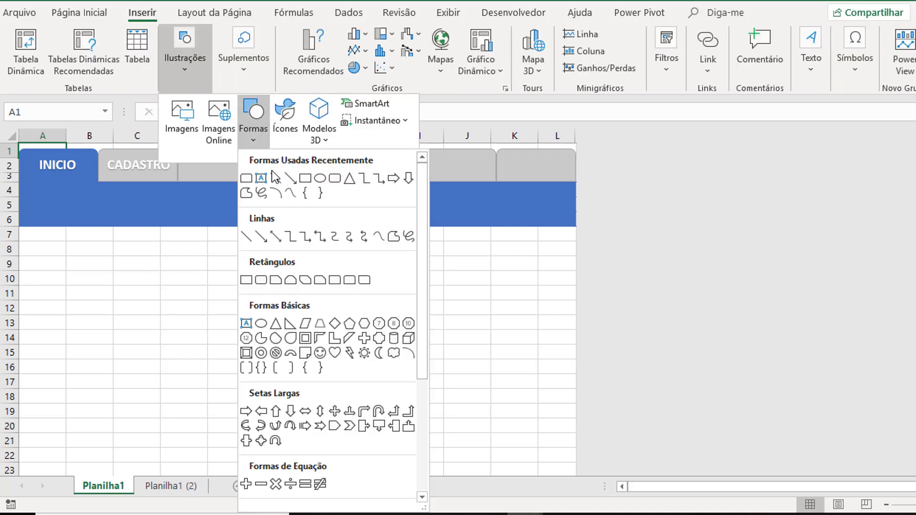
{"action": "left_click", "coordinate": [305, 184]}
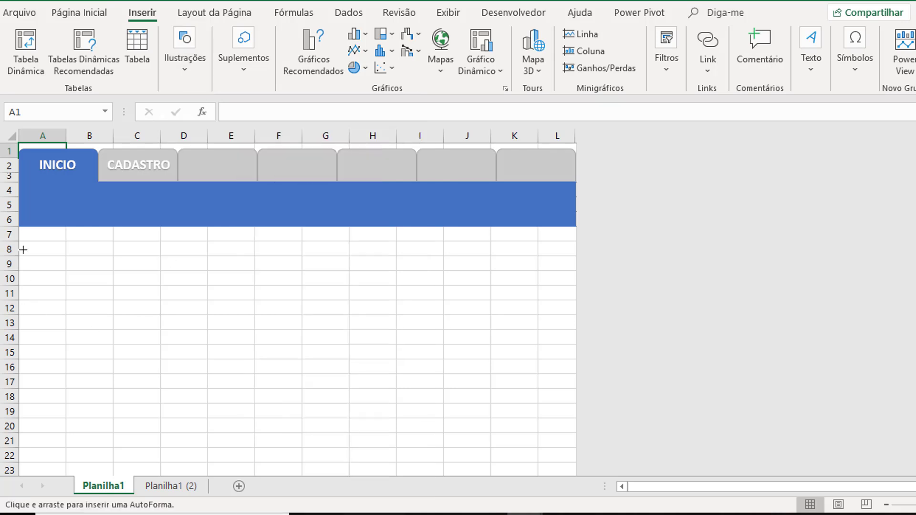
{"action": "left_click_drag", "start_coordinate": [18, 242], "coordinate": [31, 307]}
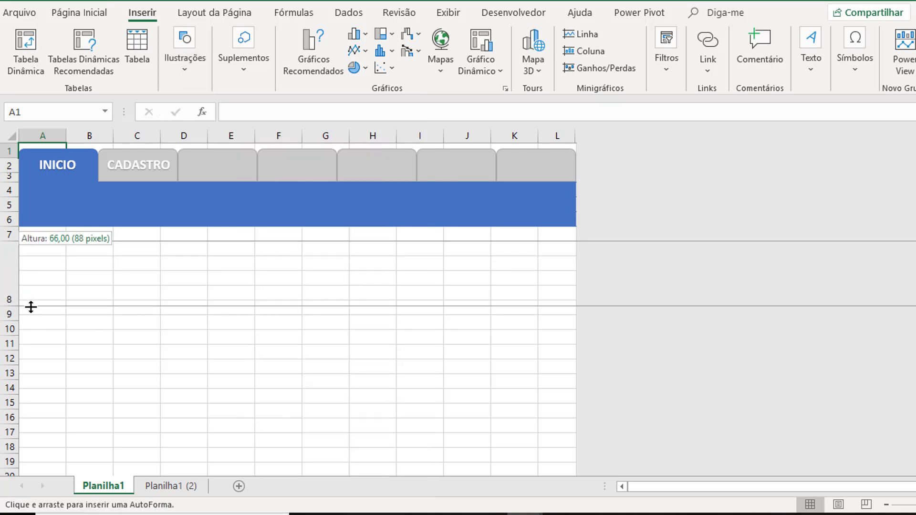
{"action": "left_click", "coordinate": [30, 307]}
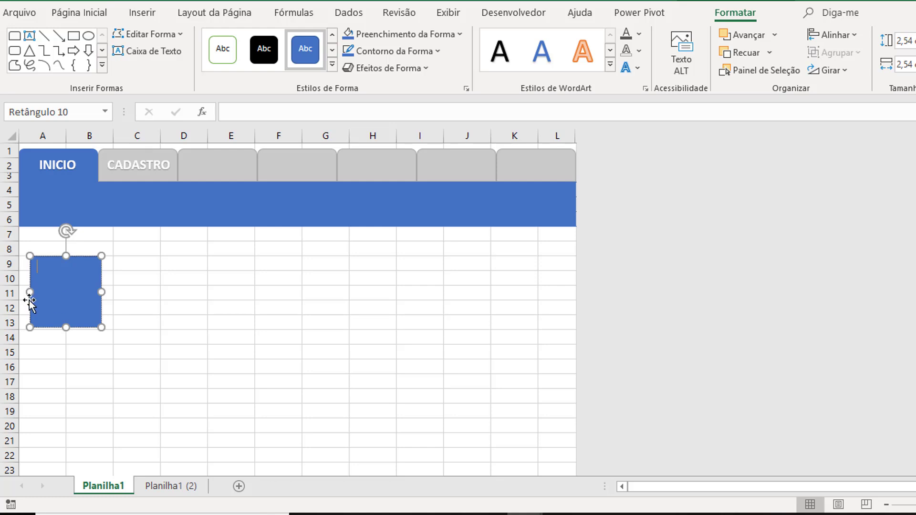
{"action": "key", "text": "Escape"}
{"action": "left_click_drag", "start_coordinate": [84, 286], "coordinate": [34, 283]}
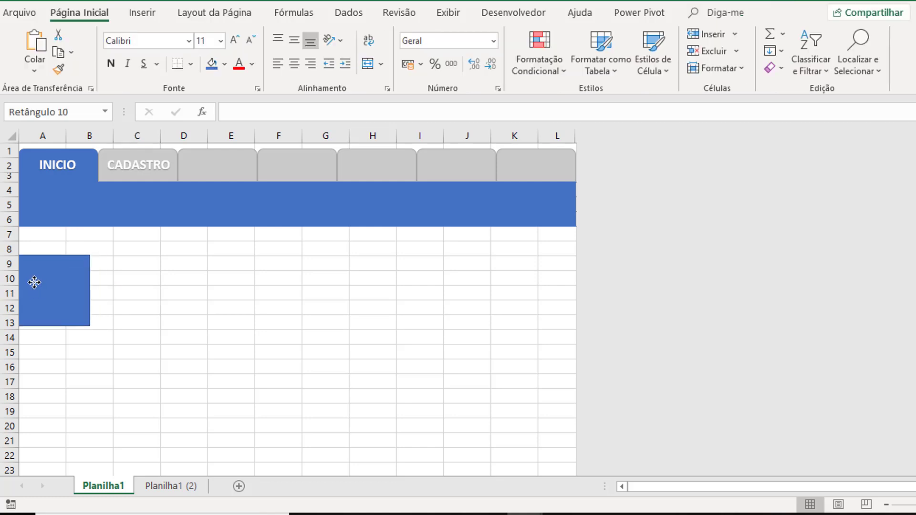
{"action": "mouse_move", "coordinate": [90, 290]}
{"action": "left_mouse_down"}
{"action": "mouse_move", "coordinate": [48, 287]}
{"action": "mouse_move", "coordinate": [29, 457]}
{"action": "left_mouse_up"}
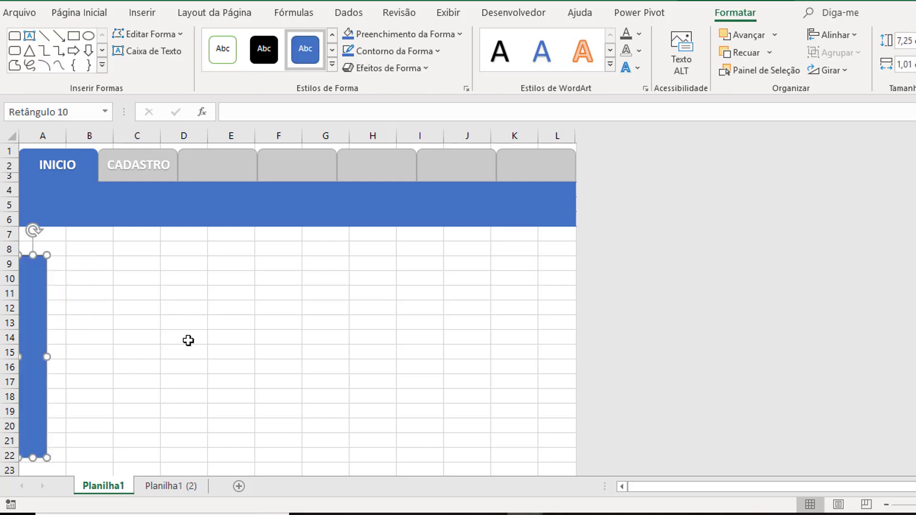
{"action": "left_click", "coordinate": [172, 332]}
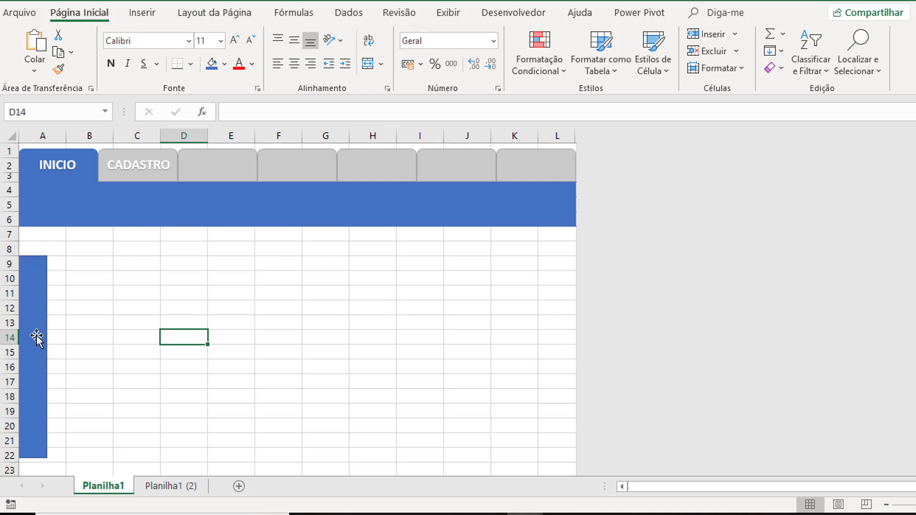
- In the reference dashboard workbook, ungroup the purple side bar from its chevron arrow
{"action": "left_click", "coordinate": [142, 14]}
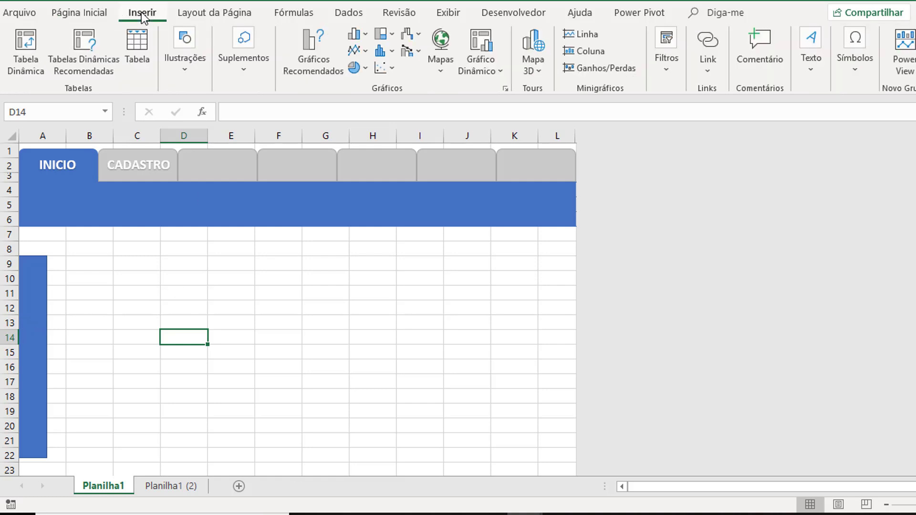
{"action": "left_click", "coordinate": [179, 68]}
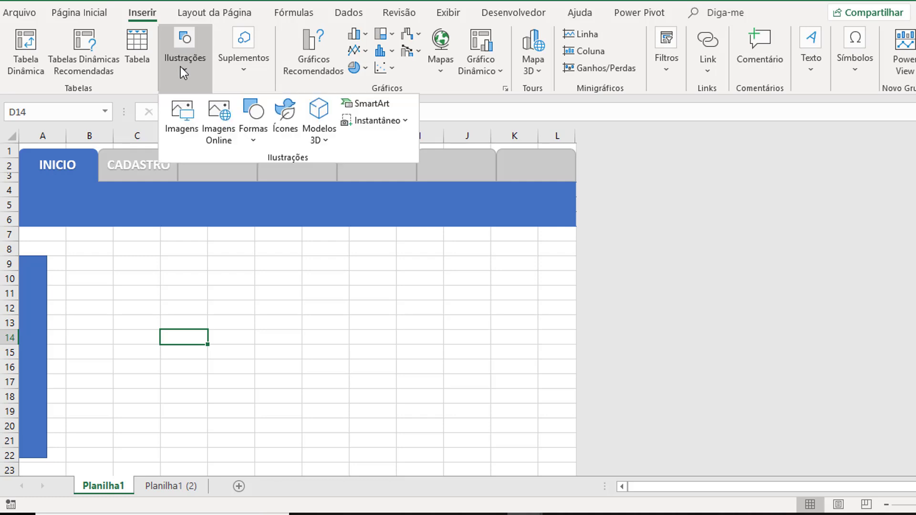
{"action": "left_click", "coordinate": [248, 125]}
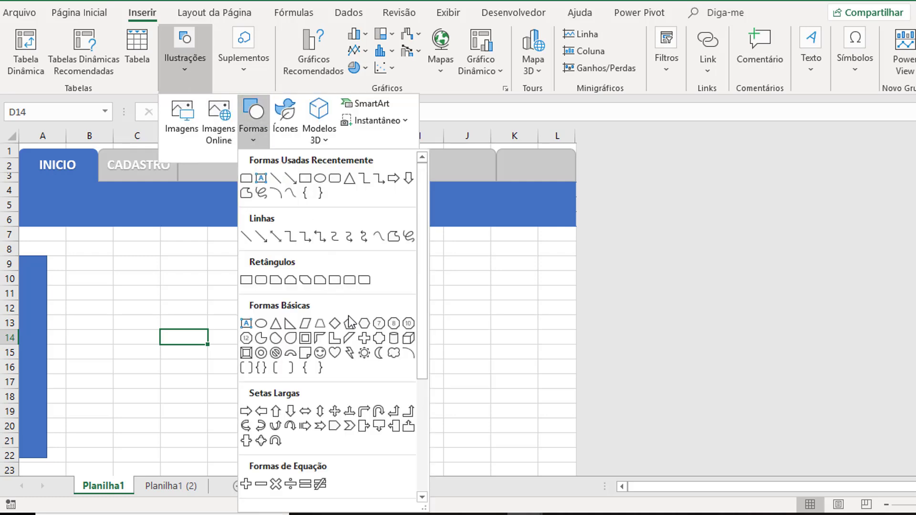
{"action": "left_click", "coordinate": [291, 463]}
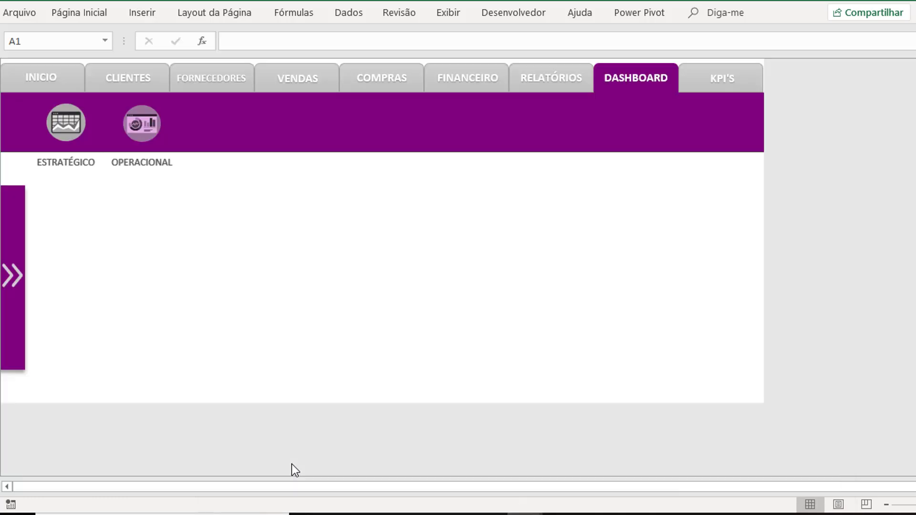
{"action": "right_click", "coordinate": [8, 267]}
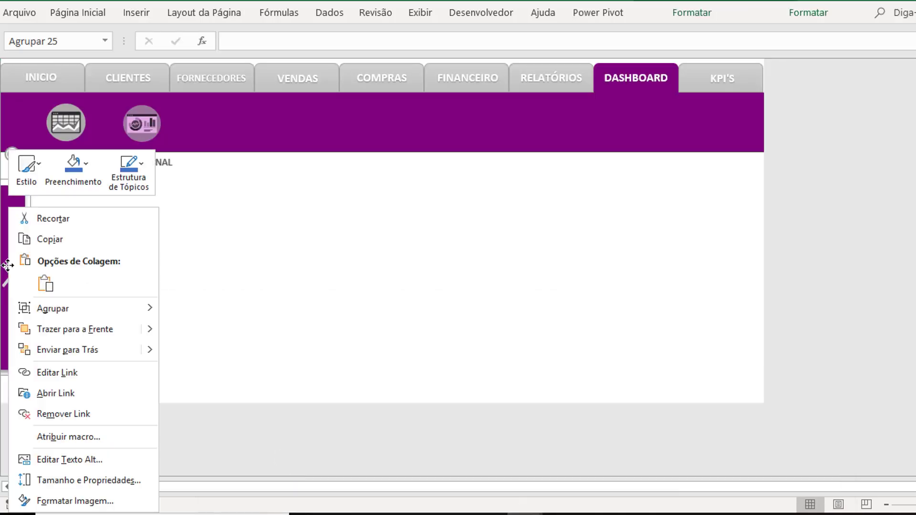
{"action": "left_click", "coordinate": [7, 260]}
{"action": "right_click", "coordinate": [8, 261]}
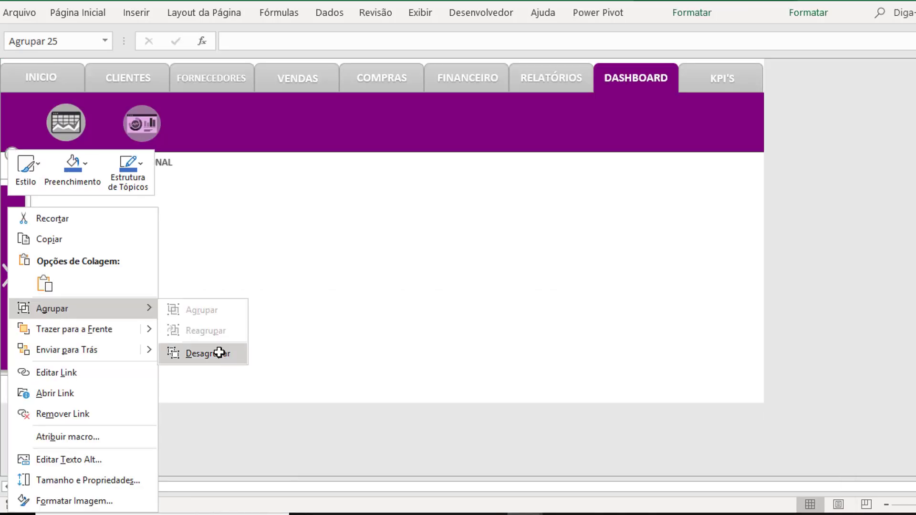
{"action": "left_click", "coordinate": [217, 351]}
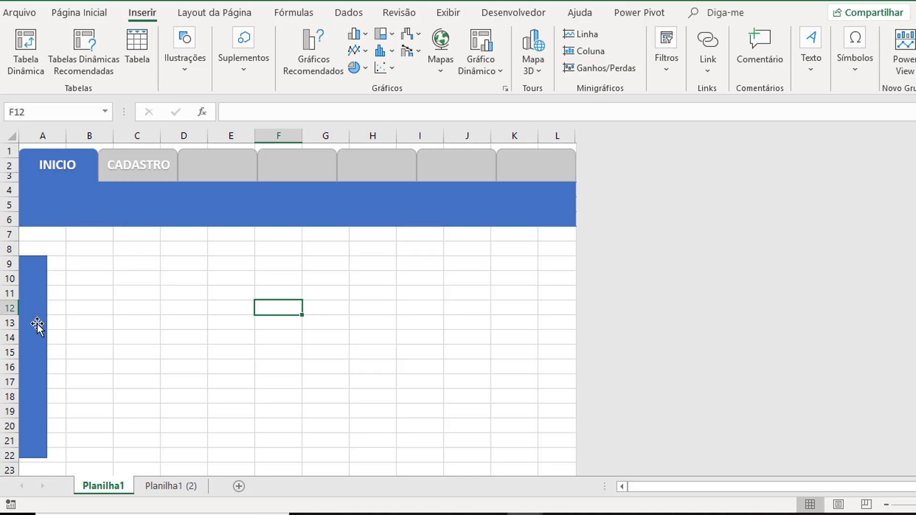
- Paste the purple bar-and-chevron group over the blue left bar
{"action": "left_click", "coordinate": [37, 323]}
{"action": "key", "text": "ctrl+v"}
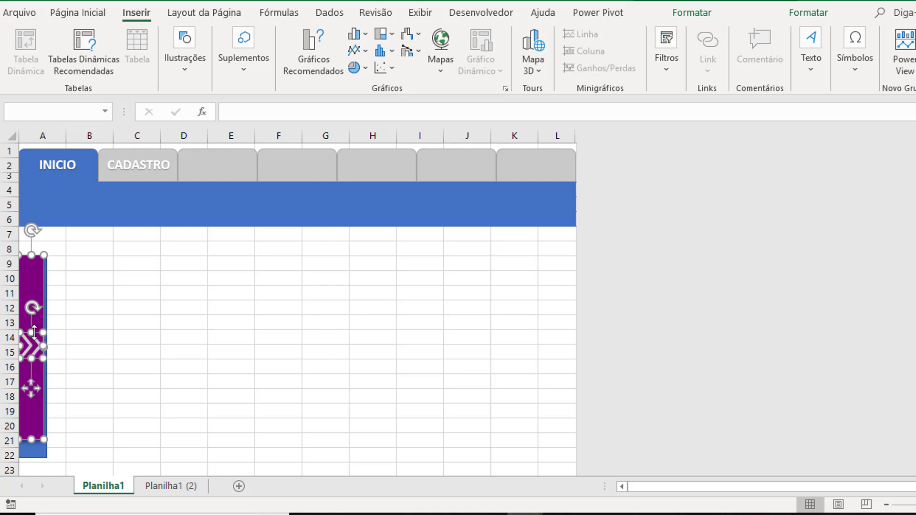
{"action": "left_click", "coordinate": [89, 291]}
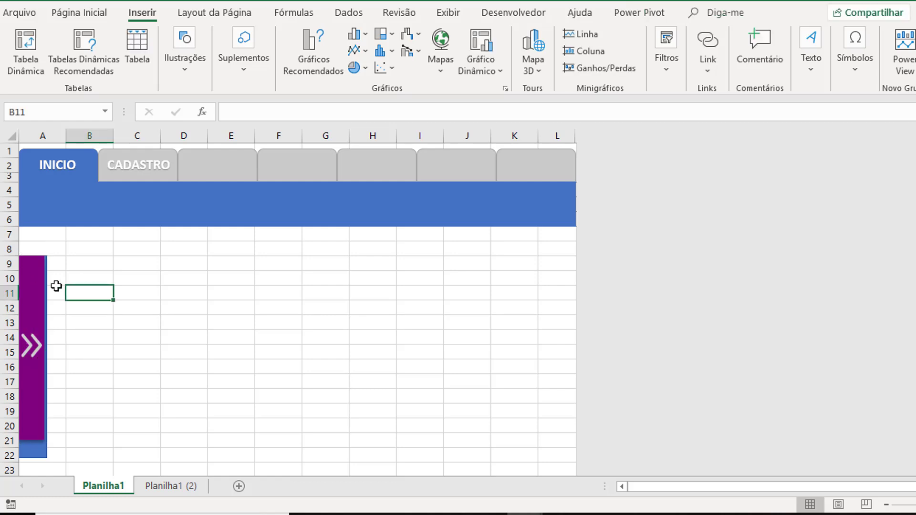
- Delete the purple rectangle and nudge the chevron arrow down within the blue bar
{"action": "left_click", "coordinate": [35, 286]}
{"action": "key", "text": "Delete"}
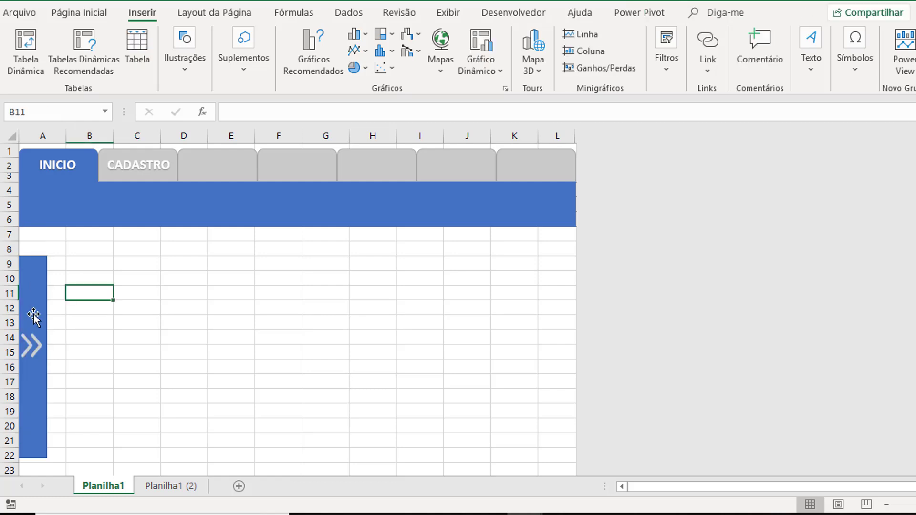
{"action": "left_click", "coordinate": [33, 355]}
{"action": "key", "text": "Down"}
{"action": "key", "text": "Down"}
{"action": "key", "text": "Down"}
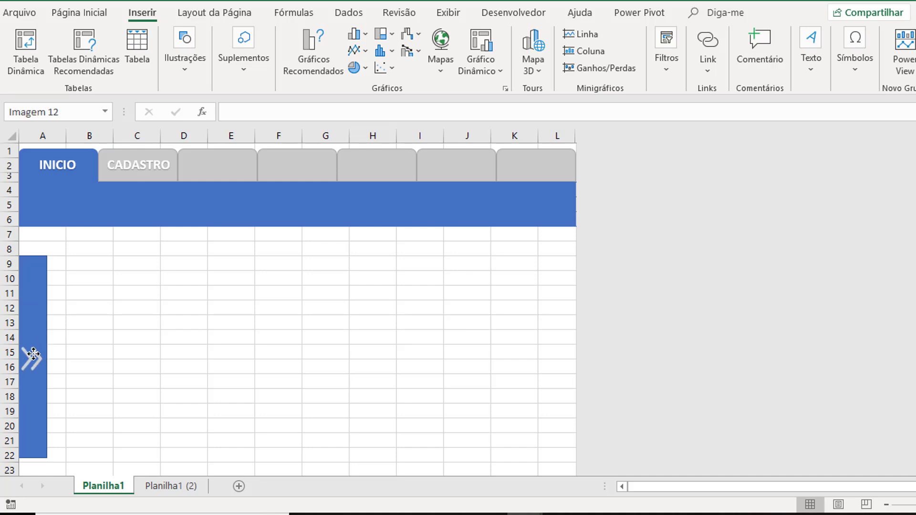
{"action": "left_click", "coordinate": [89, 351]}
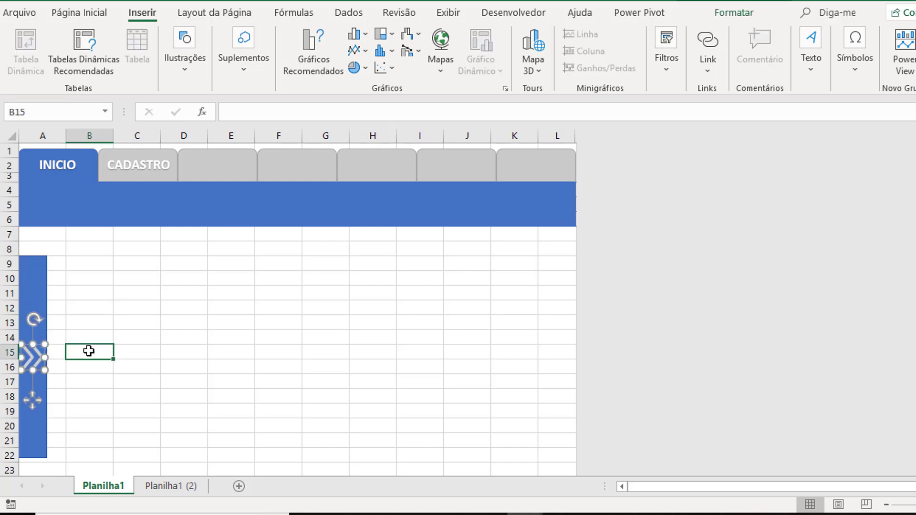
- Make a copy of the Planilha1 sheet with Mover ou copiar and Criar uma cópia
{"action": "right_click", "coordinate": [115, 490]}
{"action": "left_click", "coordinate": [178, 350]}
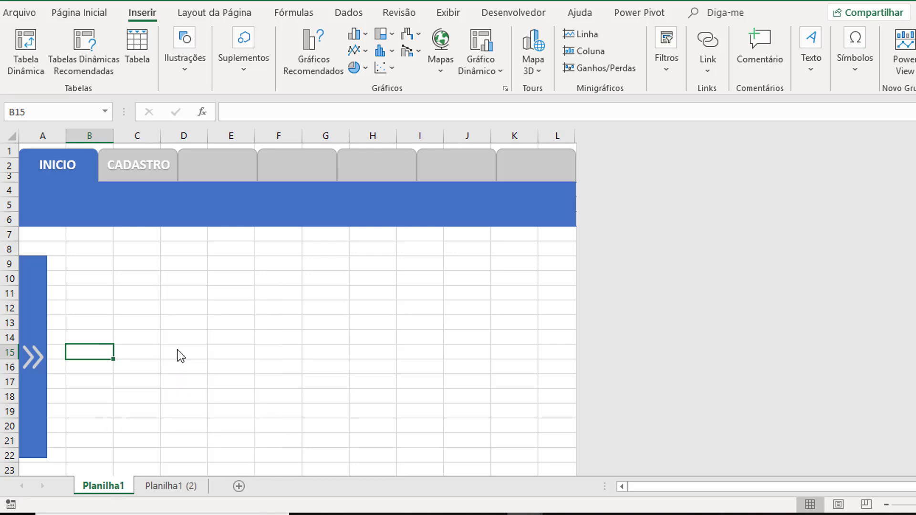
{"action": "left_click", "coordinate": [106, 343]}
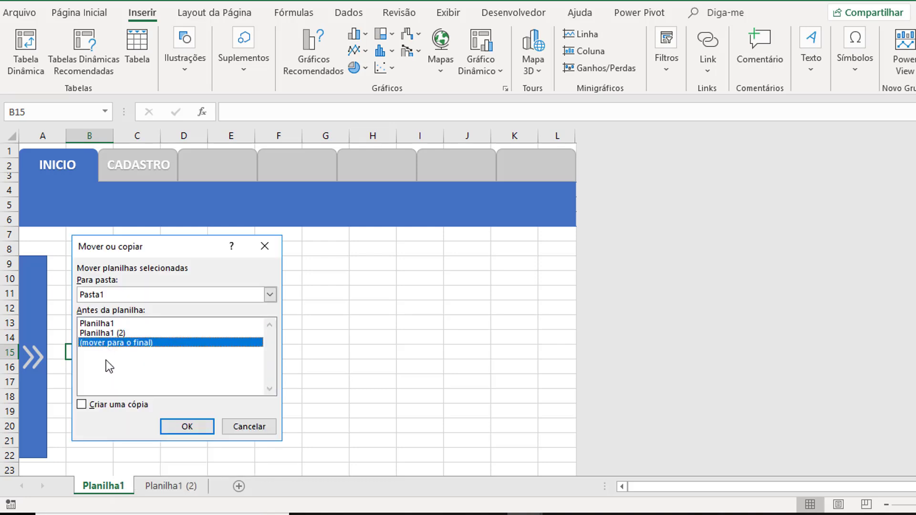
{"action": "left_click", "coordinate": [102, 333]}
{"action": "left_click", "coordinate": [111, 405]}
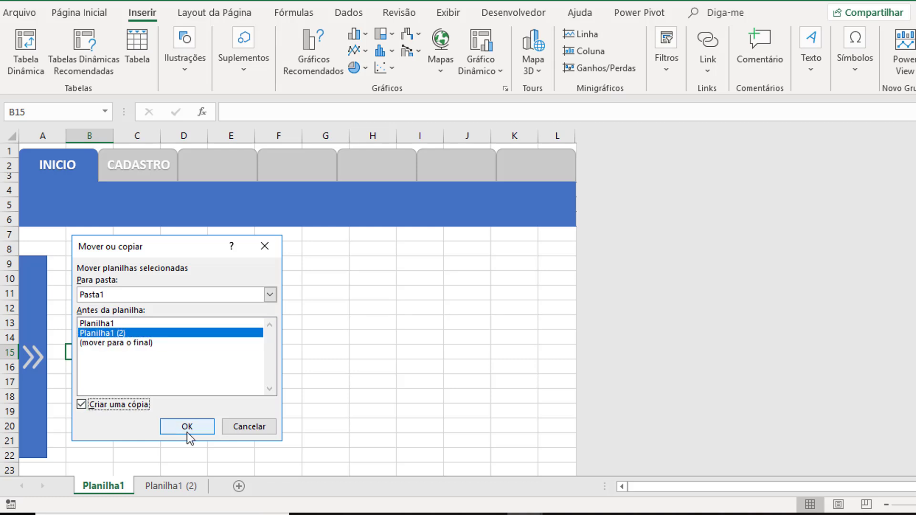
{"action": "left_click", "coordinate": [186, 427]}
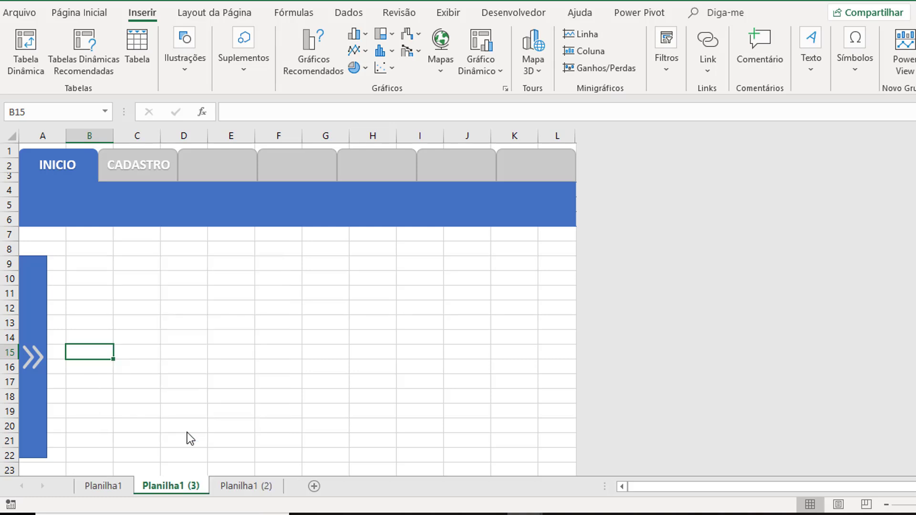
- Shift the blue bar to column I and place the chevron on it, rotated 180° to point left
{"action": "left_click", "coordinate": [41, 410]}
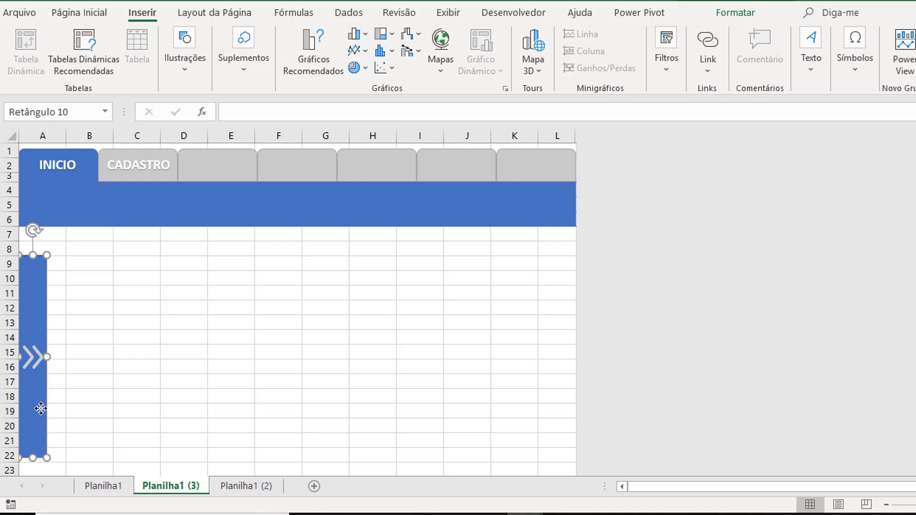
{"action": "key", "text": "Right"}
{"action": "key", "text": "Right"}
{"action": "key", "text": "Right"}
{"action": "key", "text": "Right"}
{"action": "key", "text": "Right"}
{"action": "key", "text": "Right"}
{"action": "key", "text": "Right"}
{"action": "key", "text": "Right"}
{"action": "key", "text": "Right"}
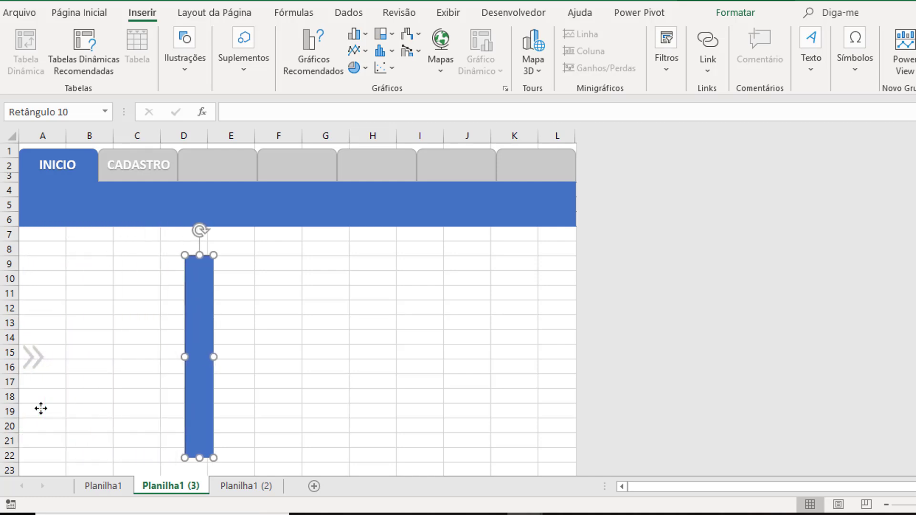
{"action": "key", "text": "Right"}
{"action": "key", "text": "Right"}
{"action": "key", "text": "Right"}
{"action": "key", "text": "Right"}
{"action": "key", "text": "Right"}
{"action": "key", "text": "Right"}
{"action": "key", "text": "Right"}
{"action": "key", "text": "Right"}
{"action": "key", "text": "Right"}
{"action": "key", "text": "Right"}
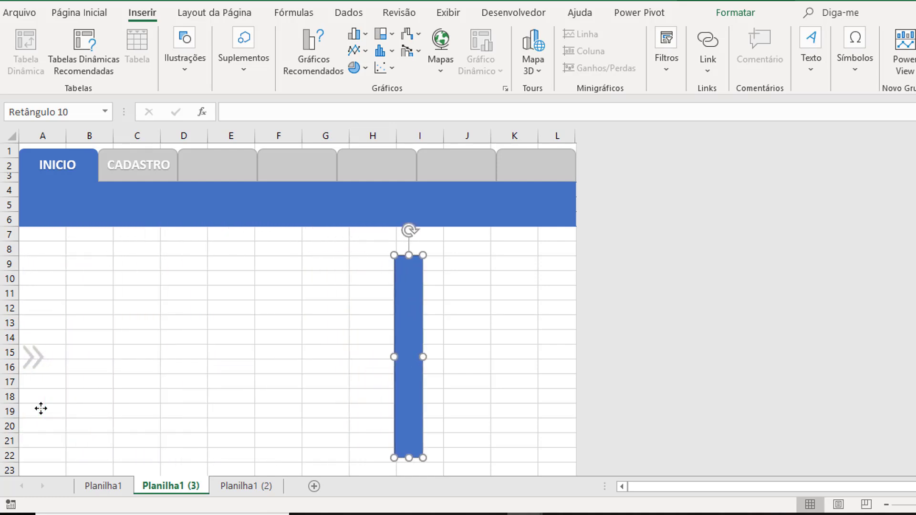
{"action": "key", "text": "Right"}
{"action": "key", "text": "Right"}
{"action": "key", "text": "Right"}
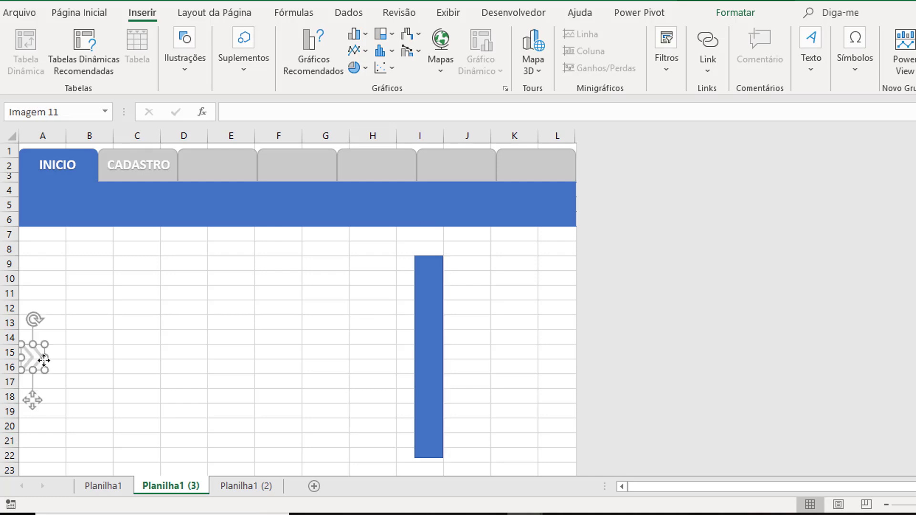
{"action": "left_click_drag", "start_coordinate": [38, 358], "coordinate": [430, 357]}
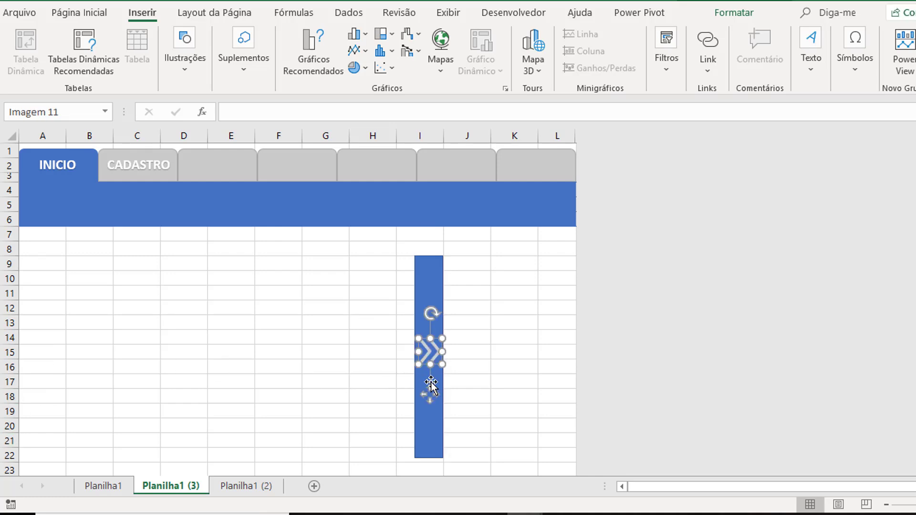
{"action": "left_click_drag", "start_coordinate": [431, 317], "coordinate": [429, 390]}
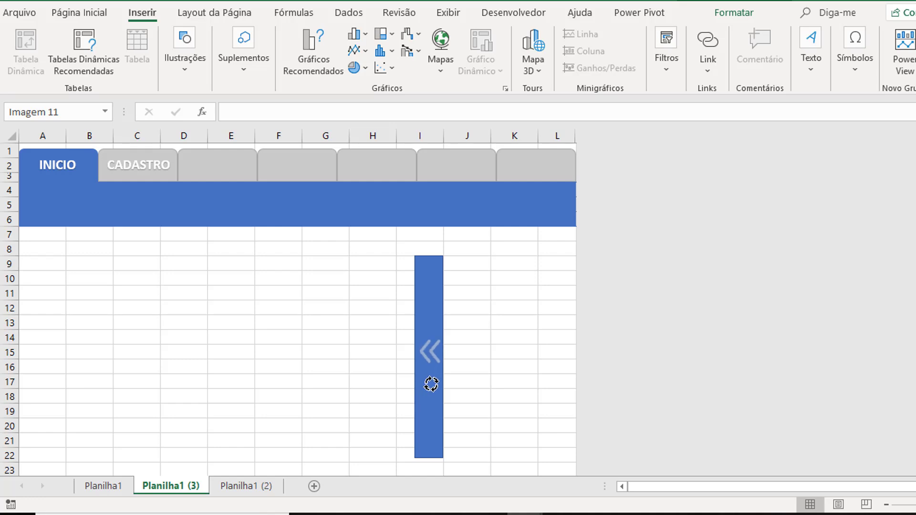
{"action": "left_click", "coordinate": [488, 362]}
{"action": "left_click", "coordinate": [326, 291]}
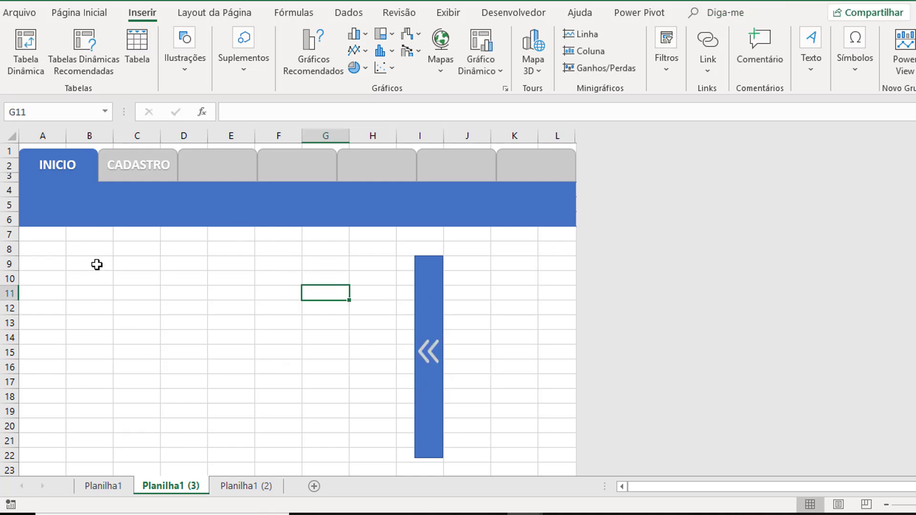
- Draw a rectangle over columns A to I, rows 9–22, and fill it light grey
{"action": "left_click", "coordinate": [205, 77]}
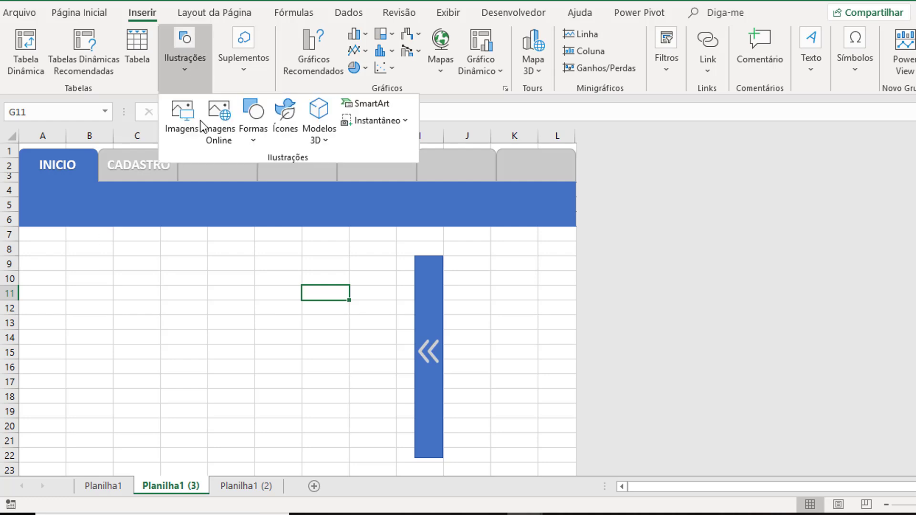
{"action": "left_click", "coordinate": [247, 135]}
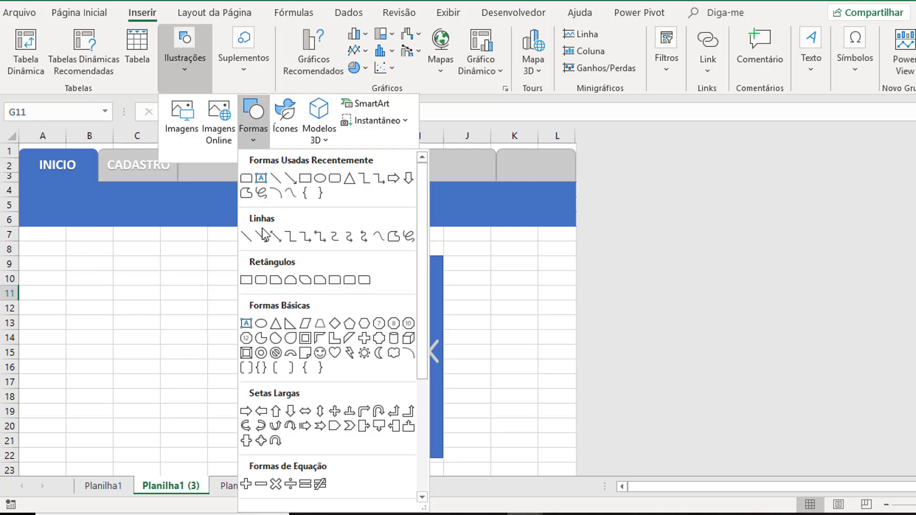
{"action": "left_click", "coordinate": [246, 280]}
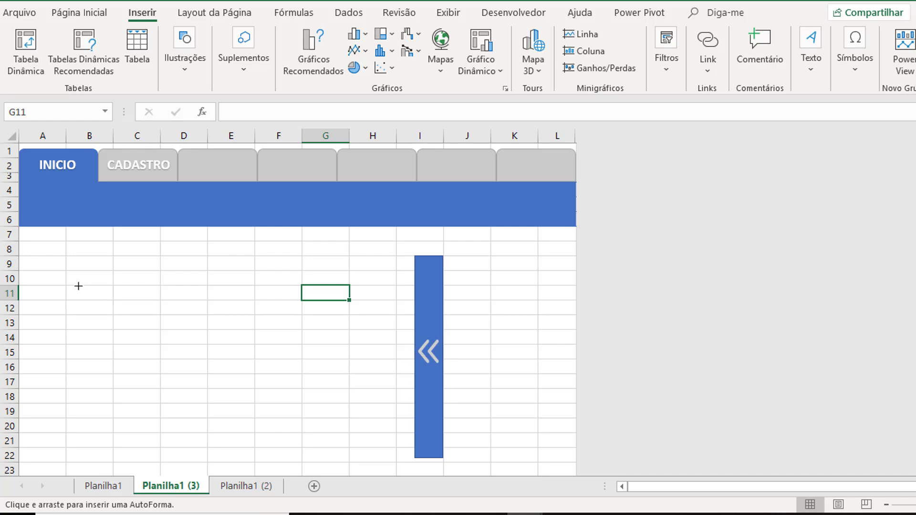
{"action": "left_click_drag", "start_coordinate": [20, 271], "coordinate": [416, 458]}
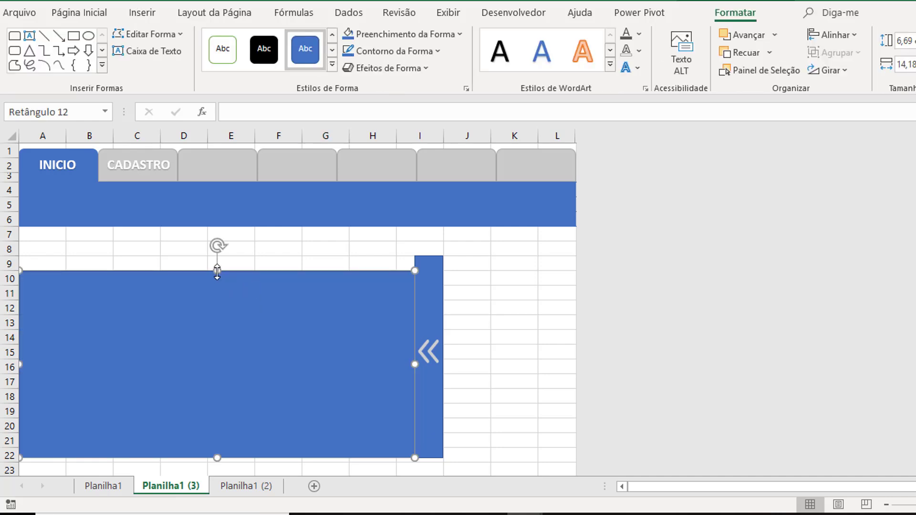
{"action": "left_click_drag", "start_coordinate": [216, 270], "coordinate": [216, 256]}
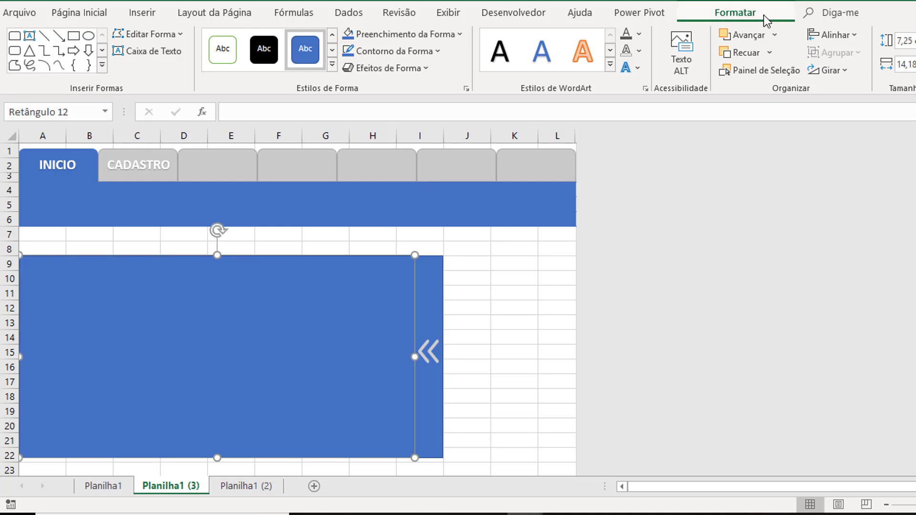
{"action": "left_click", "coordinate": [448, 37]}
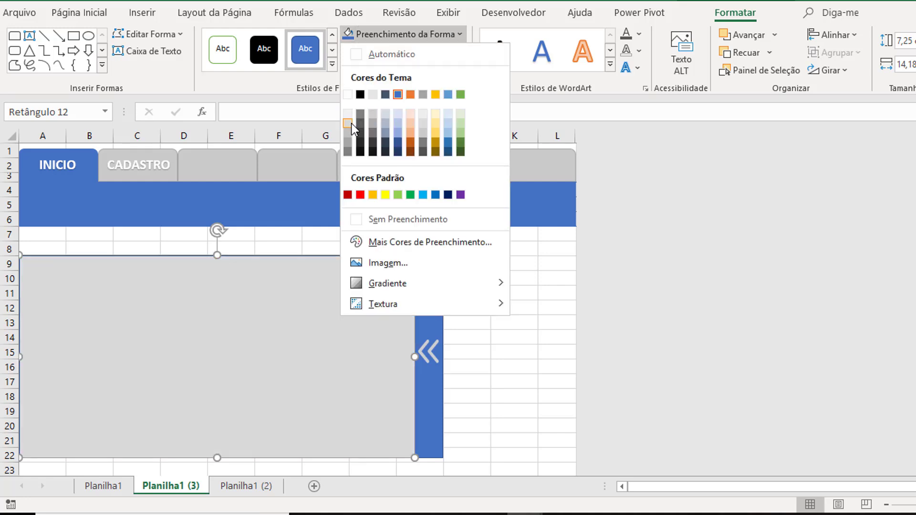
{"action": "left_click", "coordinate": [351, 124]}
{"action": "left_click", "coordinate": [483, 345]}
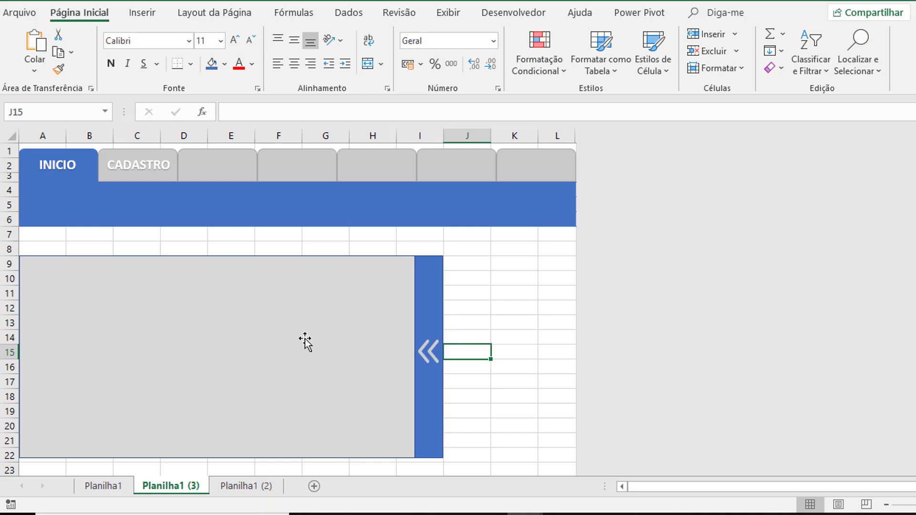
- Link the « chevron on Planilha1 (3) to Planilha1 in this workbook, then follow it
{"action": "left_click", "coordinate": [508, 323]}
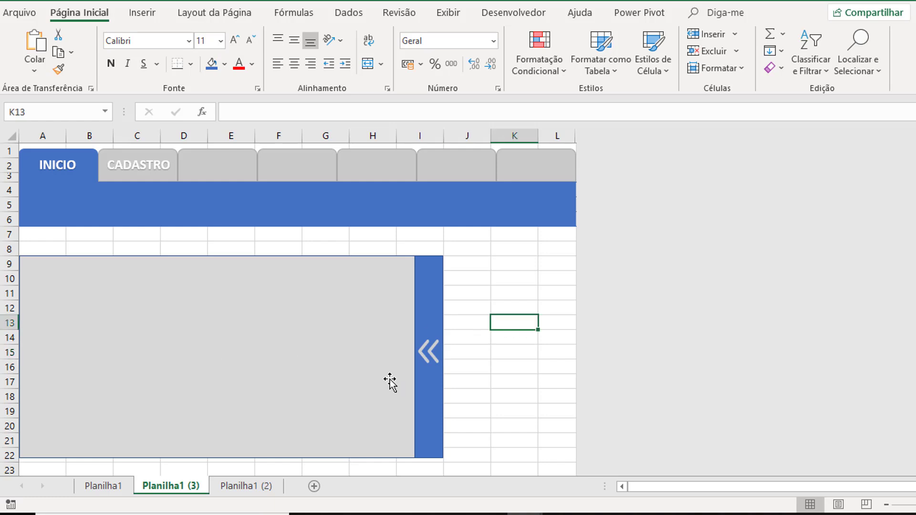
{"action": "right_click", "coordinate": [430, 356]}
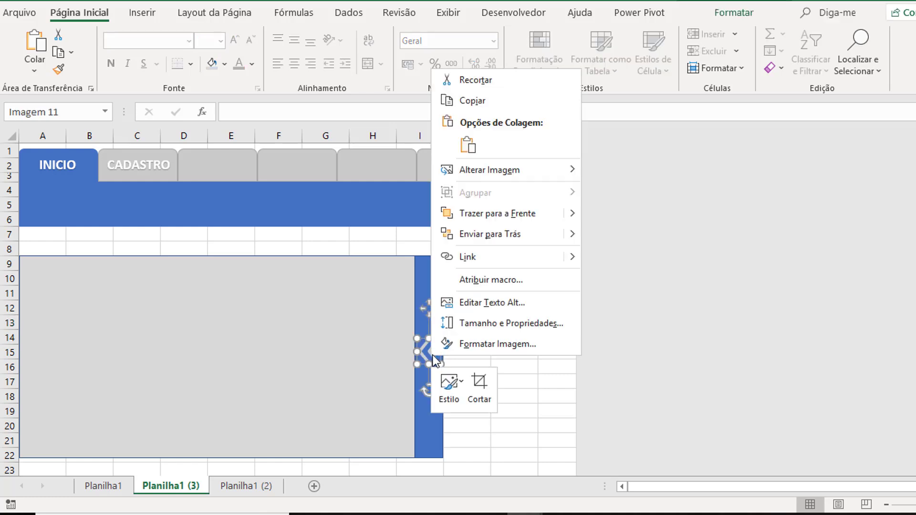
{"action": "left_click", "coordinate": [476, 258]}
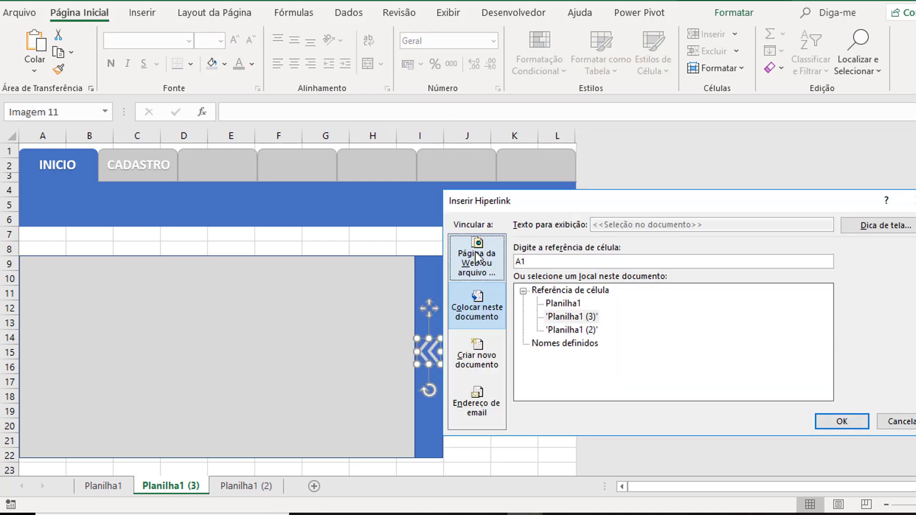
{"action": "left_click", "coordinate": [477, 305]}
{"action": "left_click", "coordinate": [562, 303]}
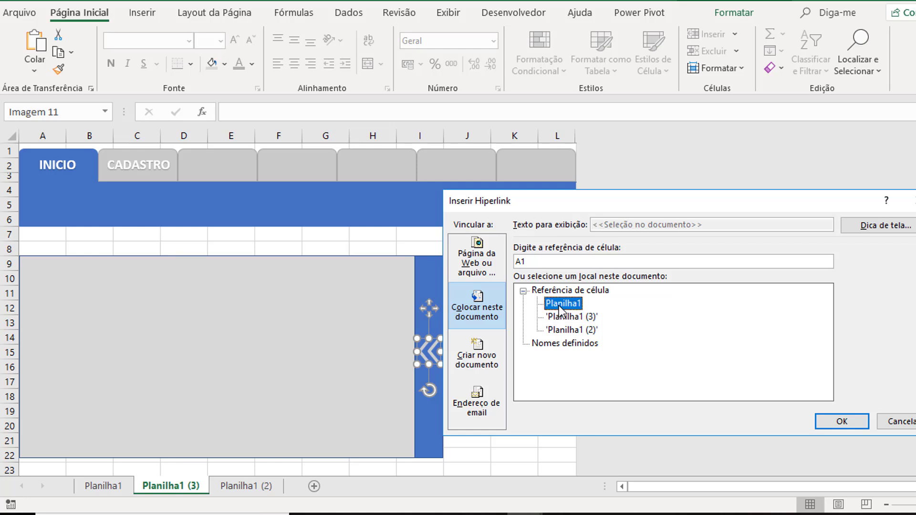
{"action": "left_click", "coordinate": [840, 421]}
{"action": "left_click", "coordinate": [547, 356]}
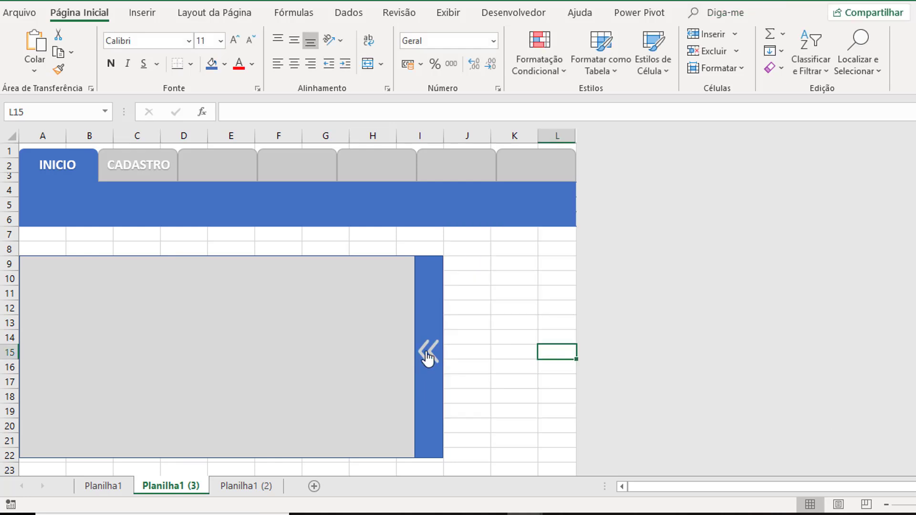
{"action": "left_click", "coordinate": [430, 355]}
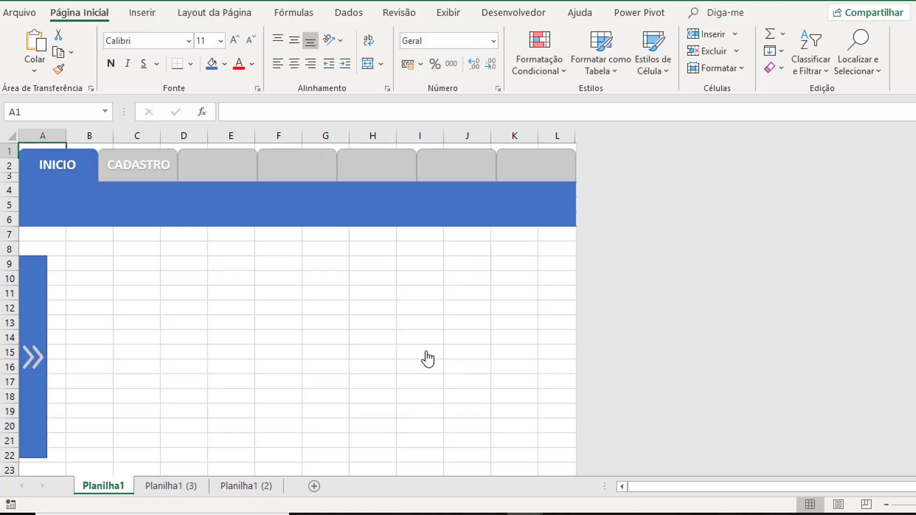
- Link Planilha1's chevron to Planilha1 (3), test it, and collapse the panel to the » strip
{"action": "right_click", "coordinate": [35, 354]}
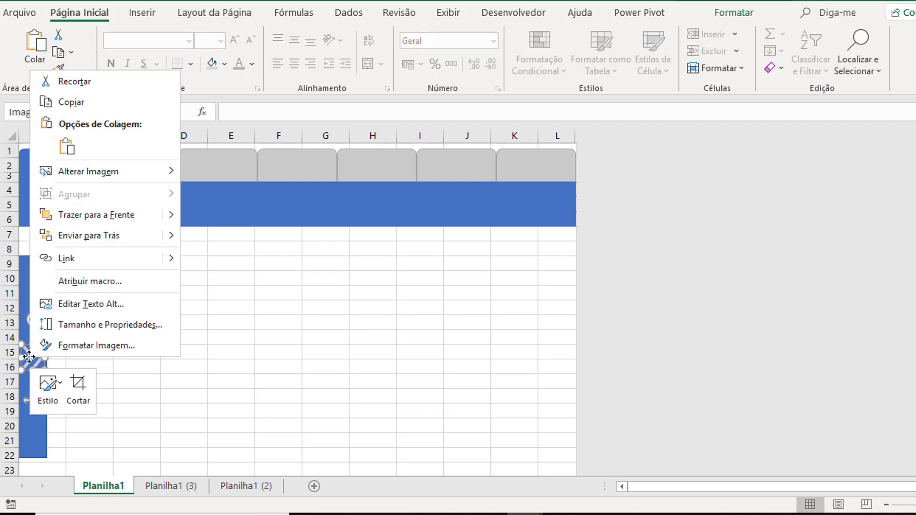
{"action": "left_click", "coordinate": [66, 258]}
{"action": "left_click", "coordinate": [579, 317]}
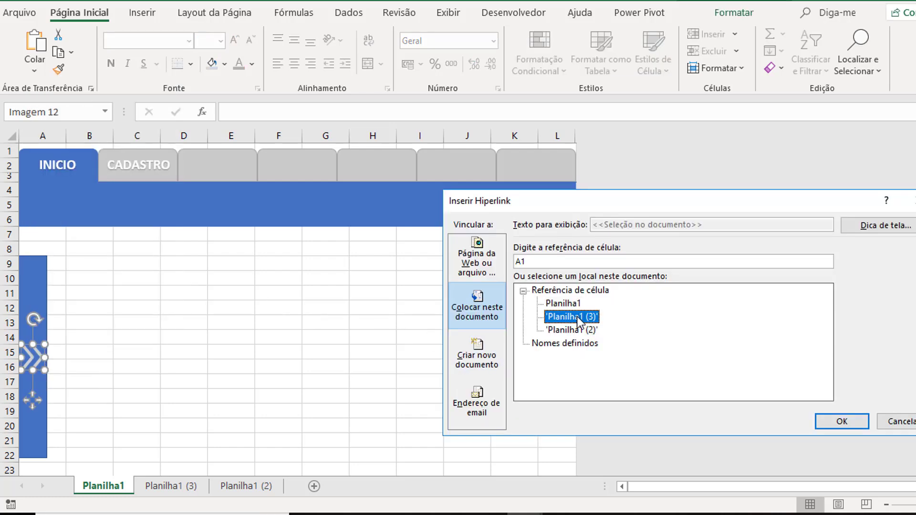
{"action": "key", "text": "Return"}
{"action": "left_click", "coordinate": [255, 365]}
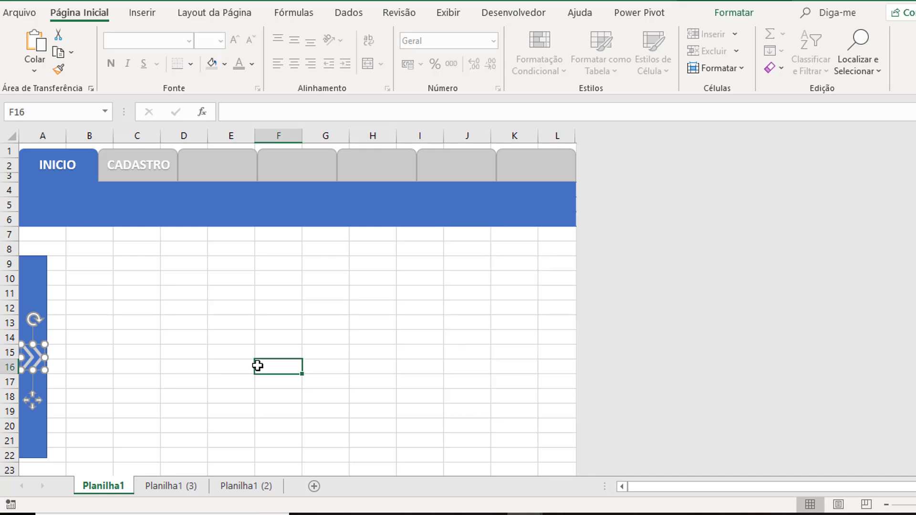
{"action": "left_click", "coordinate": [36, 363]}
{"action": "left_click", "coordinate": [429, 355]}
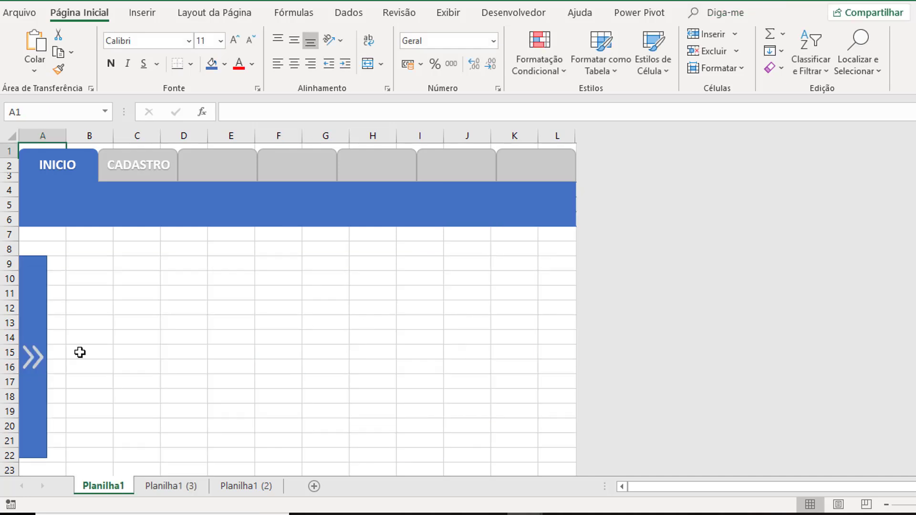
- Test the chevrons by expanding the gray side panel and collapsing it again
{"action": "left_click", "coordinate": [35, 362]}
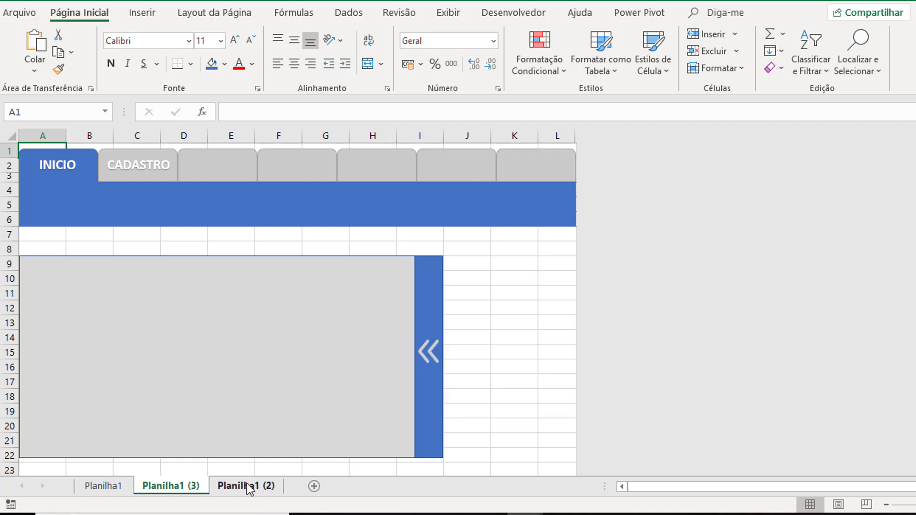
{"action": "left_click", "coordinate": [428, 353]}
{"action": "key", "text": "ctrl+Page_Up"}
- Switch back and forth between the INICIO and CADASTRO sheets to test the tab shapes
{"action": "left_click", "coordinate": [126, 182]}
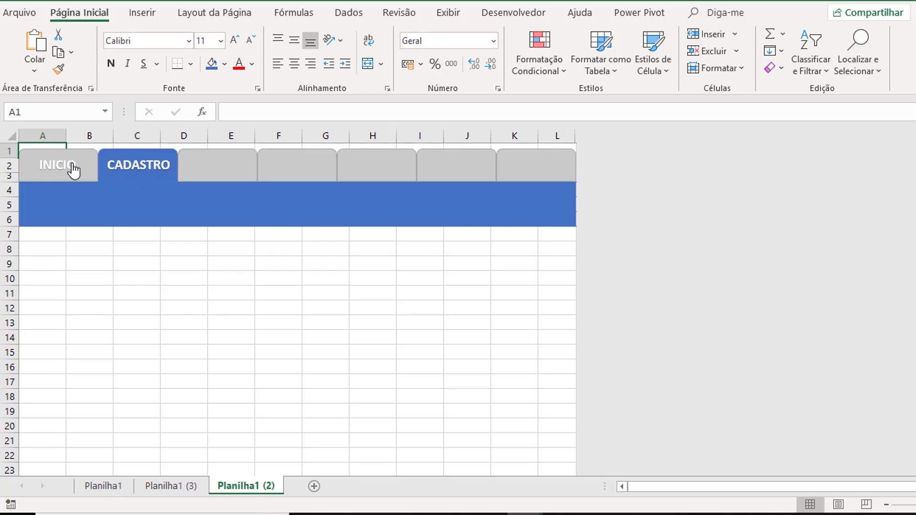
{"action": "left_click", "coordinate": [73, 171]}
{"action": "left_click", "coordinate": [130, 172]}
{"action": "left_click", "coordinate": [72, 177]}
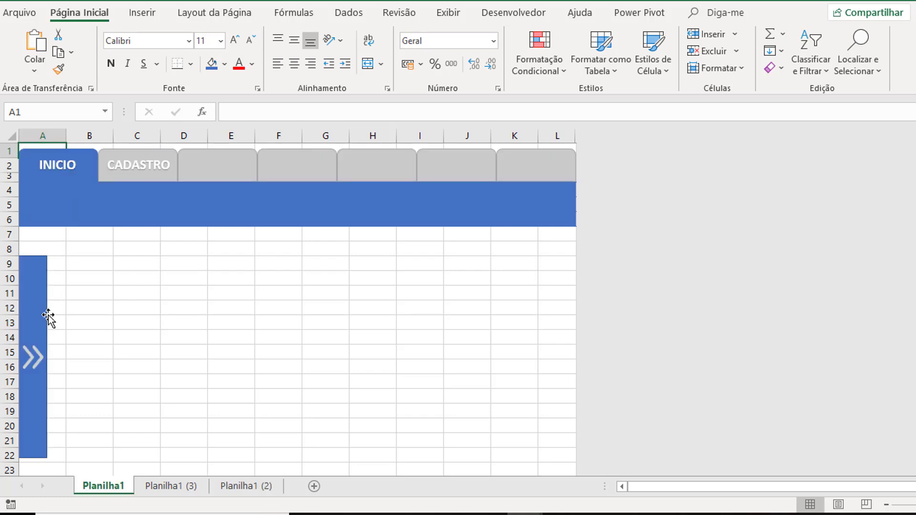
{"action": "left_click", "coordinate": [38, 343]}
{"action": "left_click", "coordinate": [109, 351]}
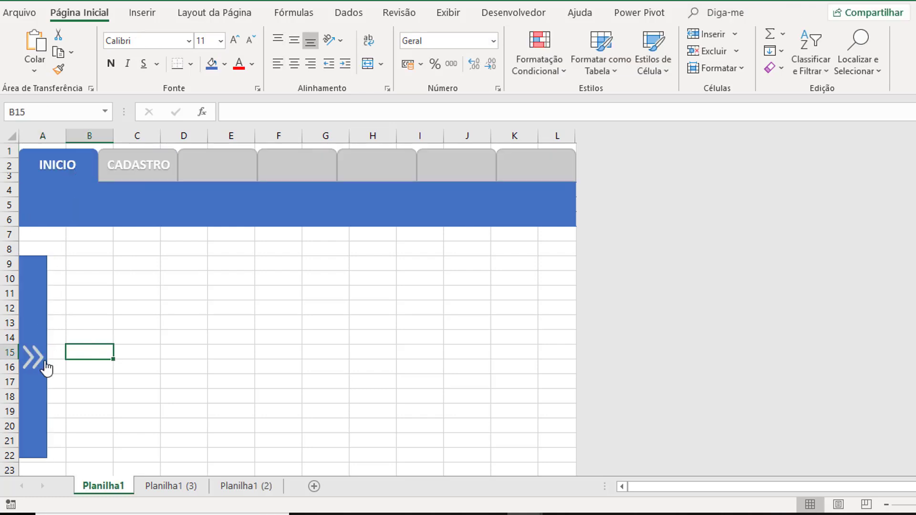
- Recheck the panel expand/collapse, then open the workbook's Arquivo information screen
{"action": "left_click", "coordinate": [42, 363]}
{"action": "left_click", "coordinate": [426, 369]}
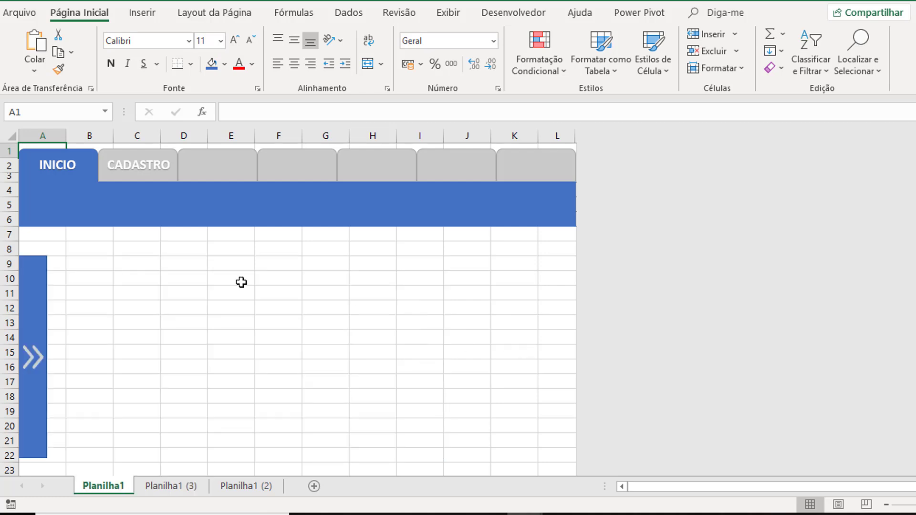
{"action": "left_click", "coordinate": [182, 279]}
{"action": "left_click", "coordinate": [19, 13]}
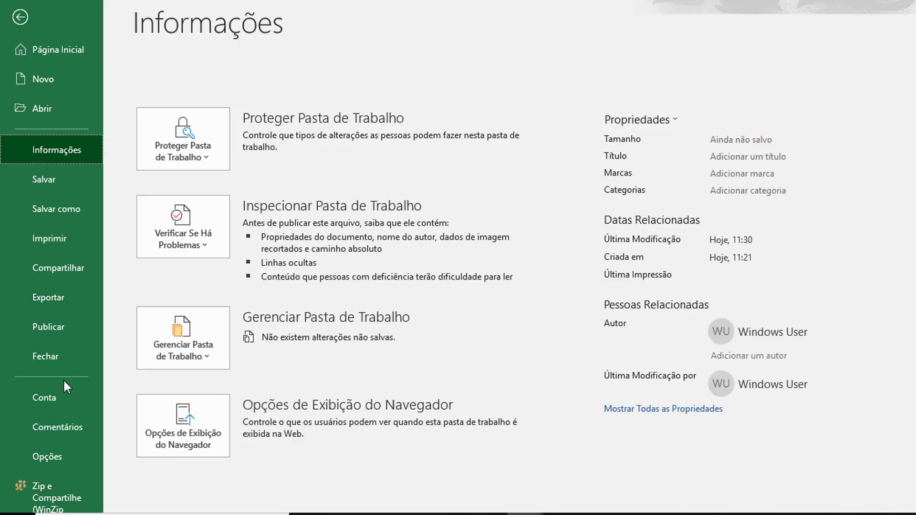
- Hide the workbook's sheet tabs by unchecking Mostrar guias de planilha in Advanced options
{"action": "left_click", "coordinate": [62, 453]}
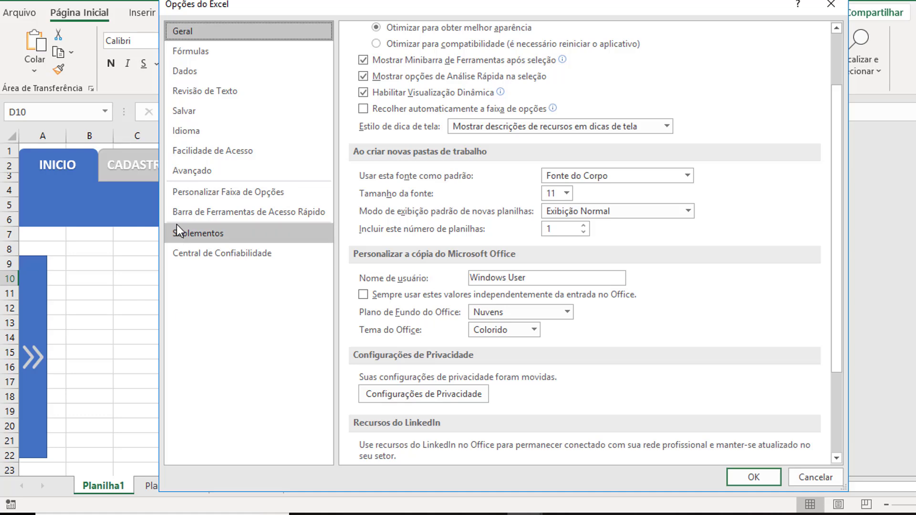
{"action": "left_click", "coordinate": [205, 171]}
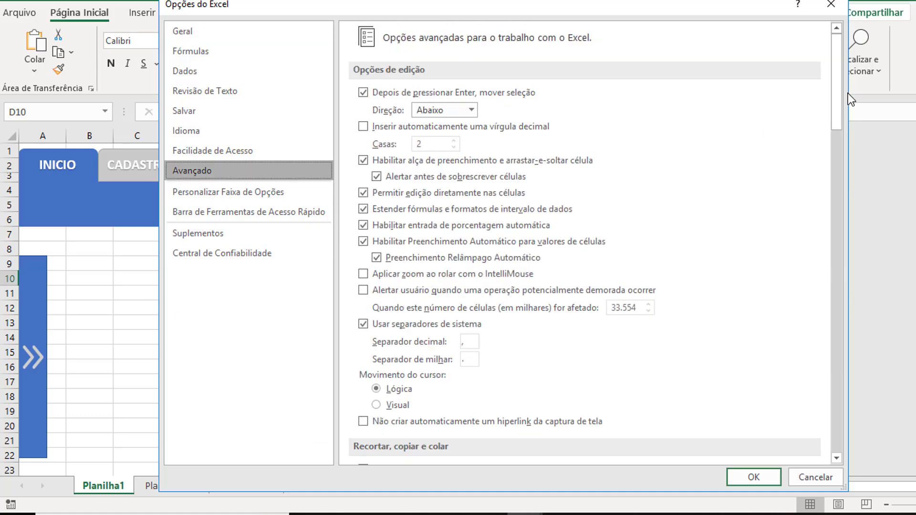
{"action": "left_click_drag", "start_coordinate": [839, 93], "coordinate": [840, 275]}
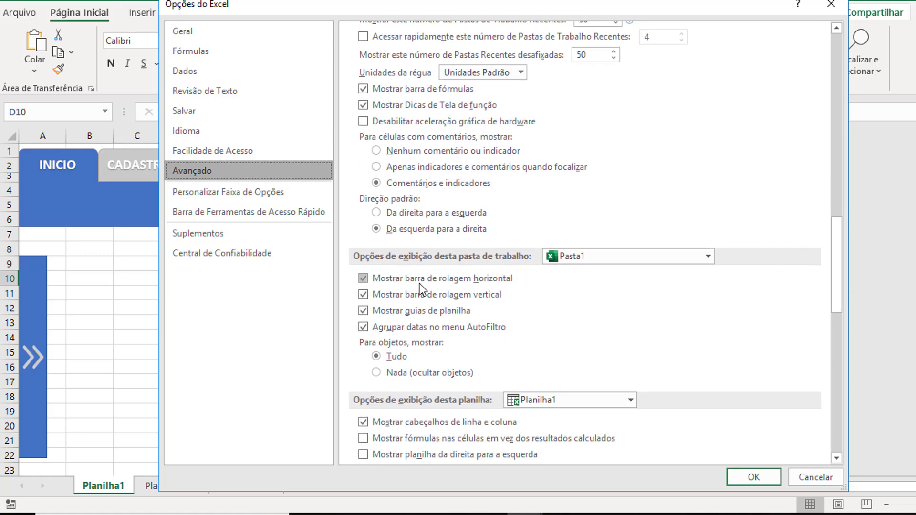
{"action": "left_click", "coordinate": [392, 310]}
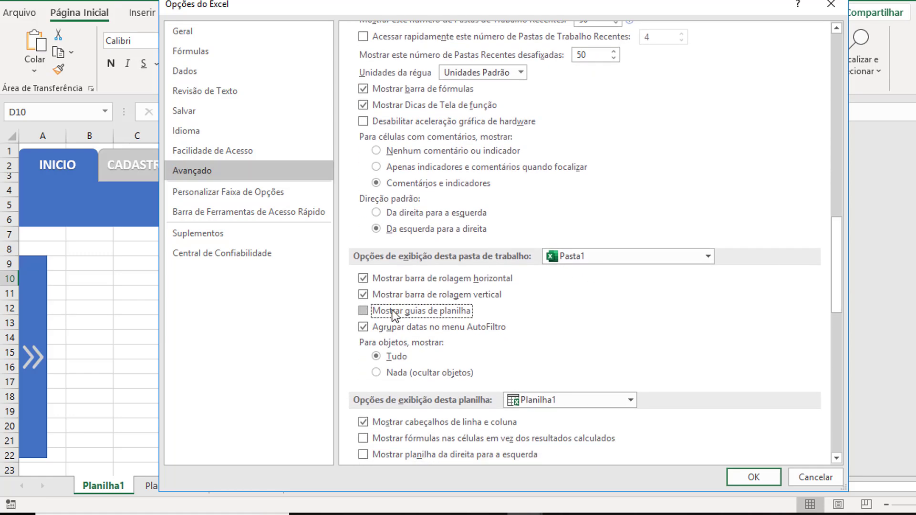
{"action": "left_click", "coordinate": [747, 479]}
- Turn off Títulos and Linhas de Grade on the INICIO sheet
{"action": "left_click", "coordinate": [319, 420]}
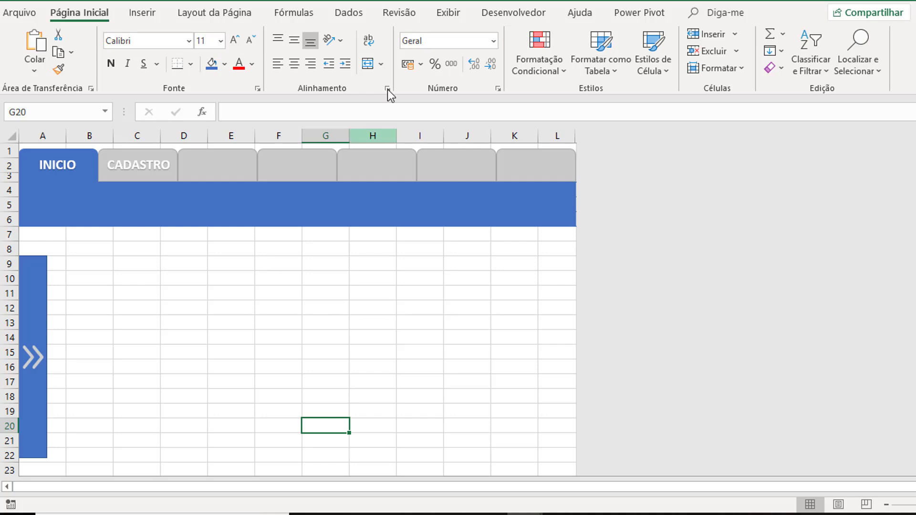
{"action": "left_click", "coordinate": [444, 16]}
{"action": "left_click", "coordinate": [333, 65]}
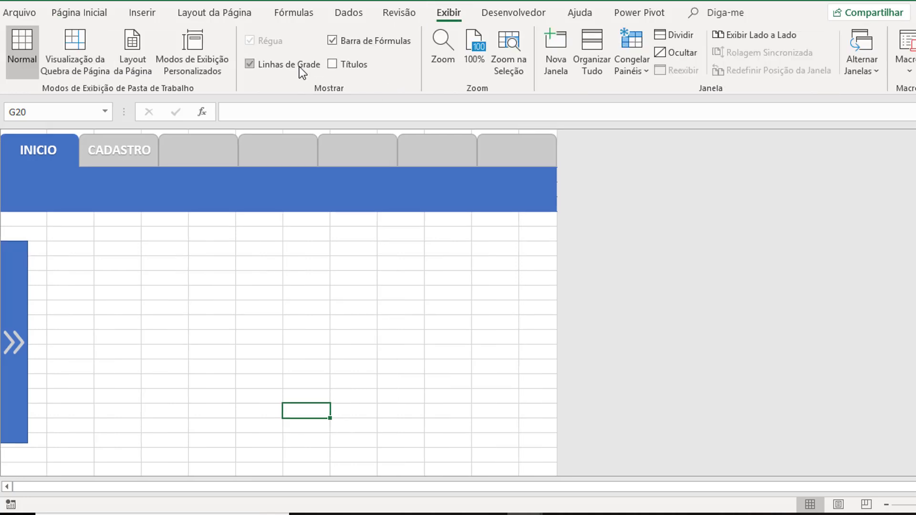
{"action": "left_click", "coordinate": [299, 66]}
{"action": "left_click", "coordinate": [381, 262]}
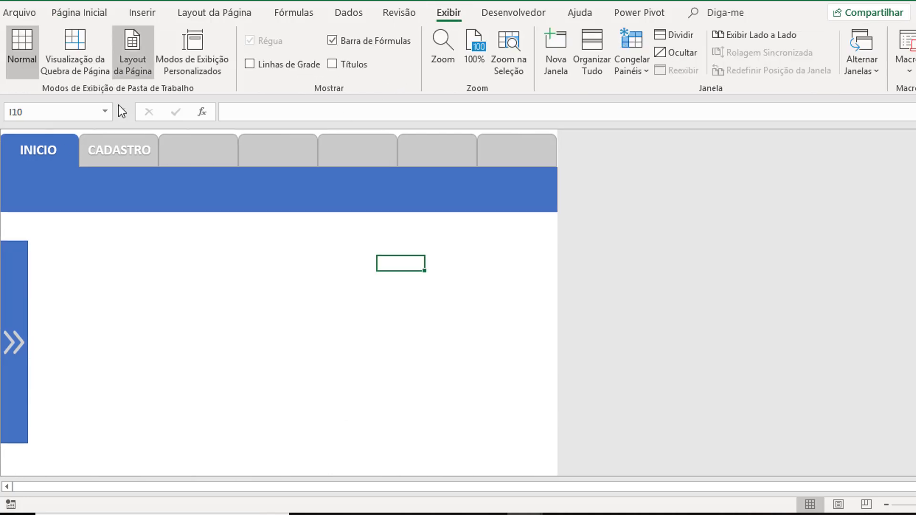
- Turn off gridlines and headings on the CADASTRO sheet and recheck the tab switching
{"action": "left_click", "coordinate": [117, 148]}
{"action": "left_click", "coordinate": [247, 317]}
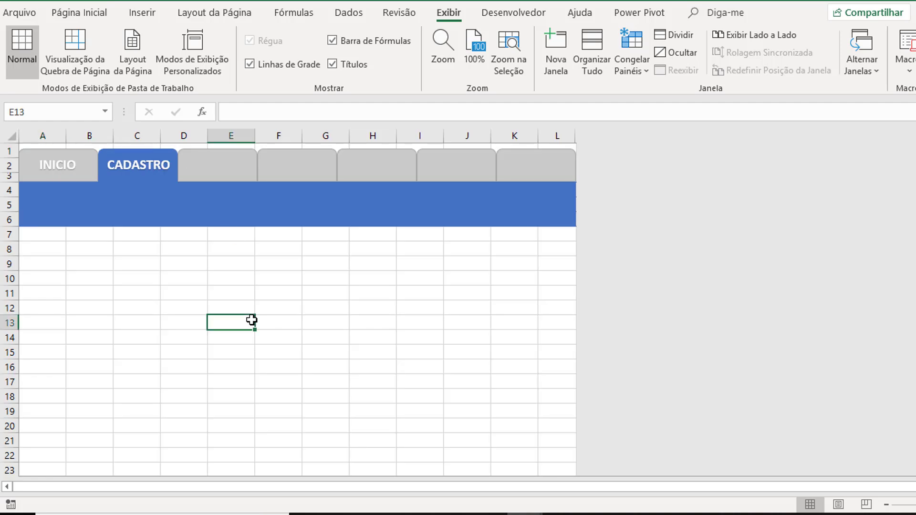
{"action": "left_click", "coordinate": [279, 70]}
{"action": "left_click", "coordinate": [351, 61]}
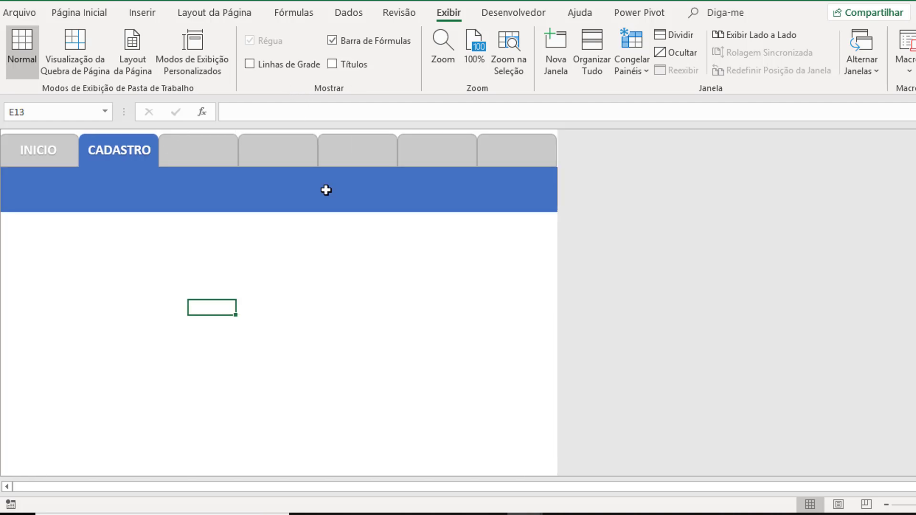
{"action": "left_click", "coordinate": [20, 148]}
{"action": "left_click", "coordinate": [96, 149]}
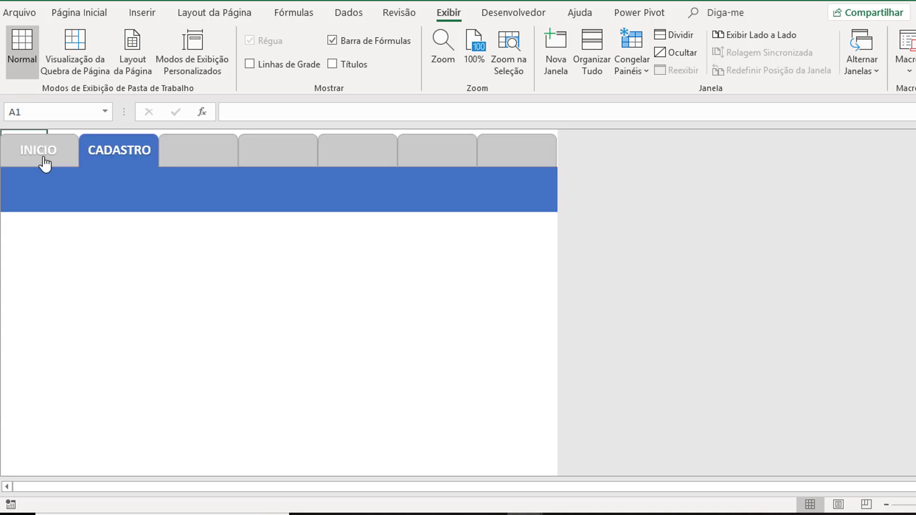
{"action": "left_click", "coordinate": [44, 162]}
- Hide gridlines and headings on the expanded-panel sheet
{"action": "left_click", "coordinate": [14, 342]}
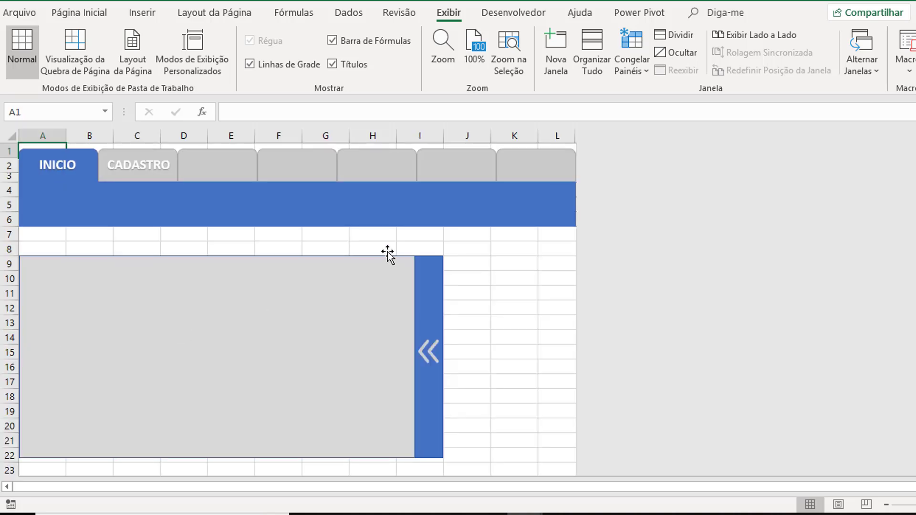
{"action": "left_click", "coordinate": [300, 67]}
{"action": "left_click", "coordinate": [379, 42]}
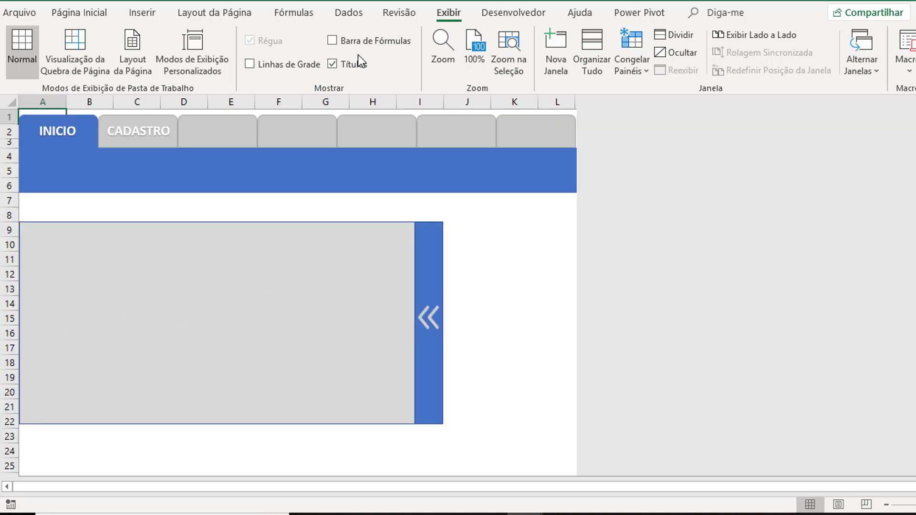
{"action": "left_click", "coordinate": [358, 45]}
{"action": "left_click", "coordinate": [351, 61]}
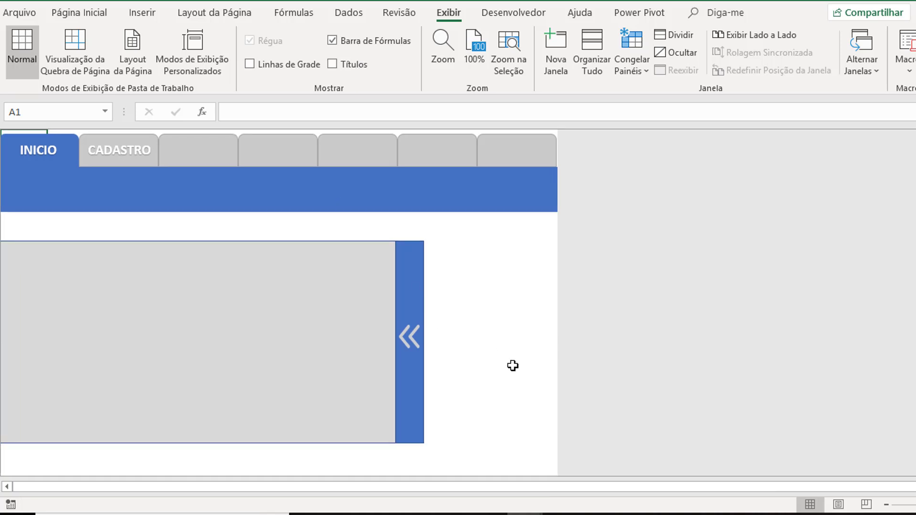
- Verify the clean layout by toggling the side panel and switching between INICIO and CADASTRO
{"action": "left_click", "coordinate": [424, 344]}
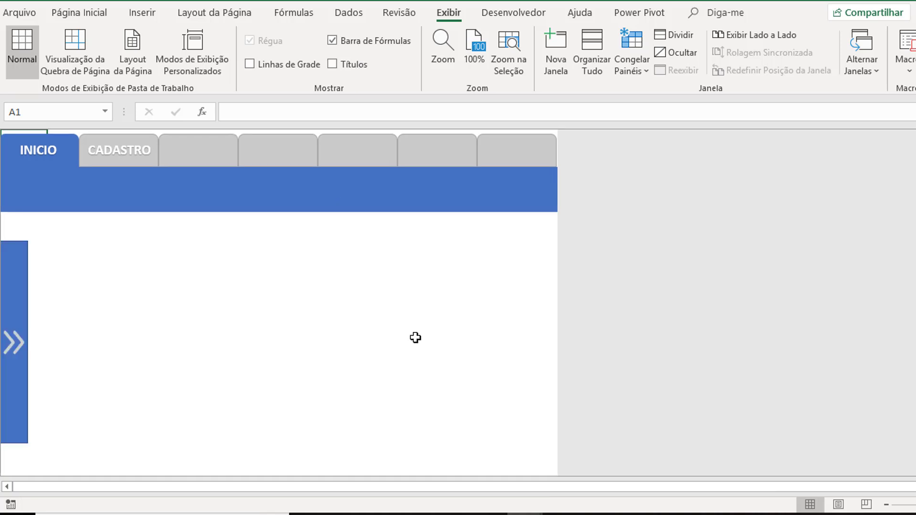
{"action": "left_click", "coordinate": [4, 346]}
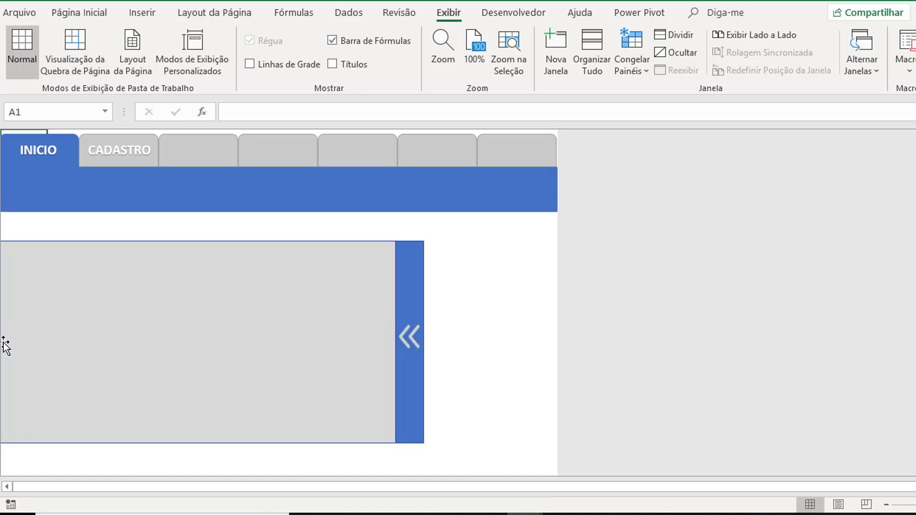
{"action": "left_click", "coordinate": [423, 341]}
{"action": "left_click", "coordinate": [119, 159]}
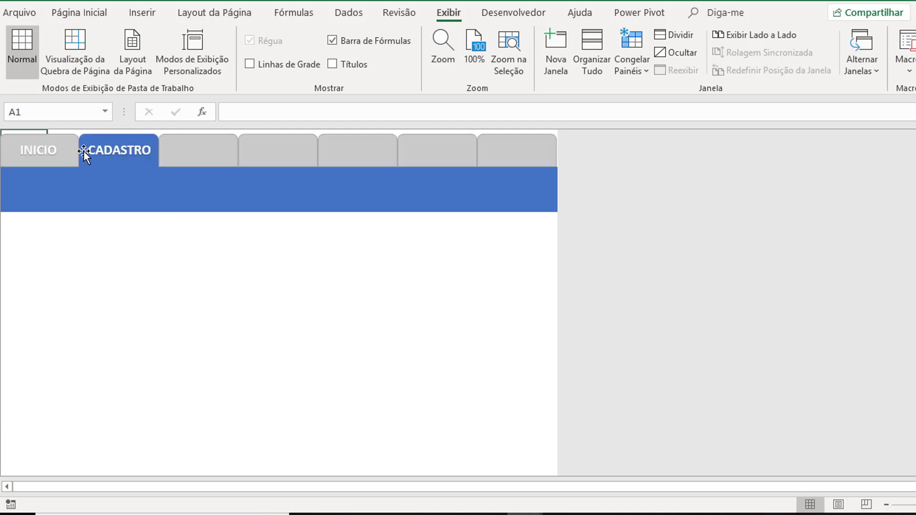
{"action": "left_click", "coordinate": [55, 152]}
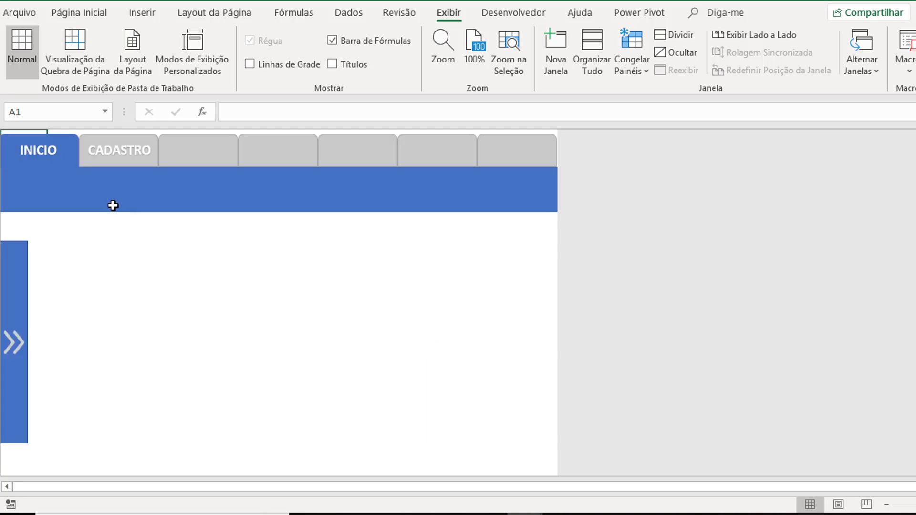